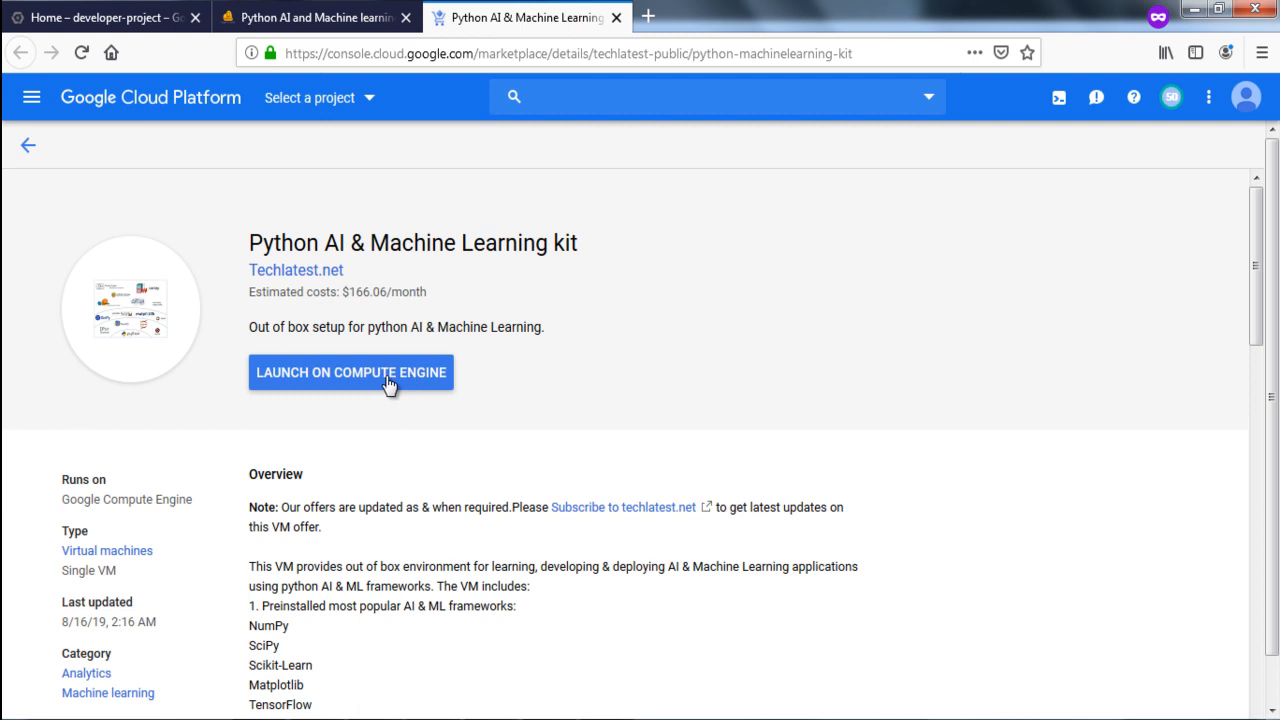
Launch the Python AI & Machine Learning kit on Compute Engine in developer-project and name the deployment python-machinelearning-kit
{"action": "left_click", "coordinate": [389, 385]}
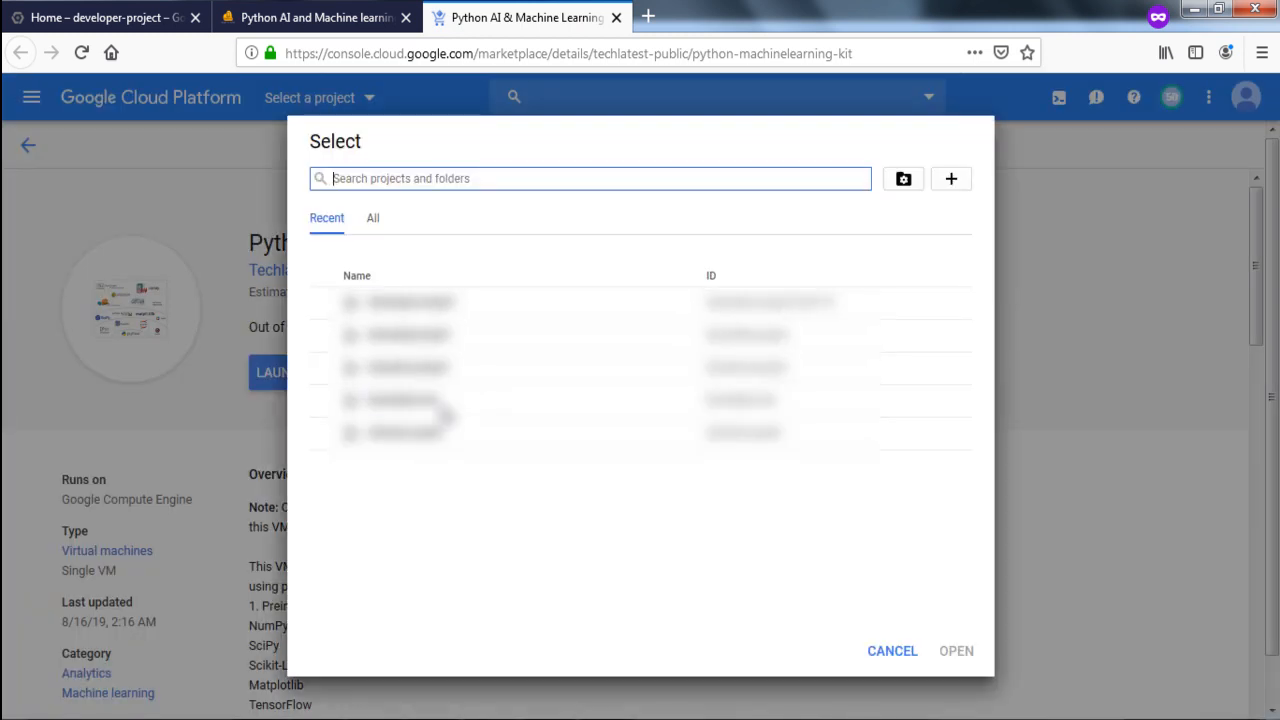
{"action": "left_click", "coordinate": [435, 304]}
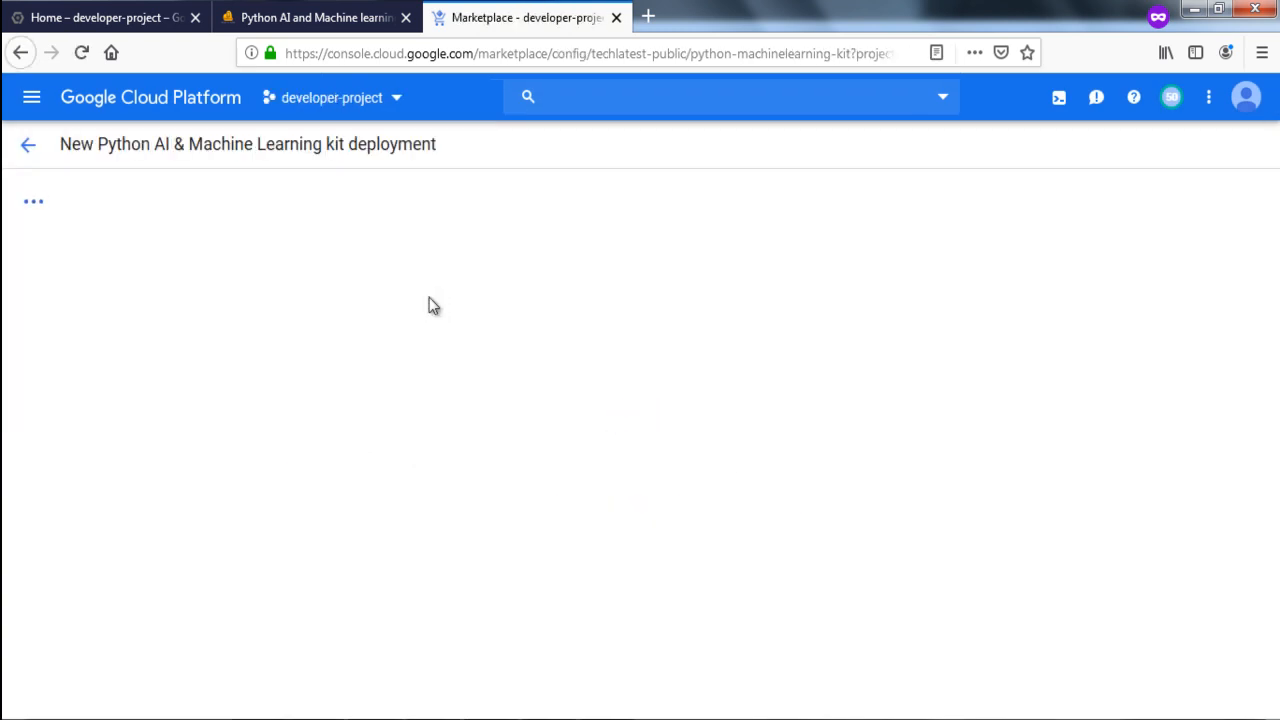
{"action": "left_click", "coordinate": [236, 219]}
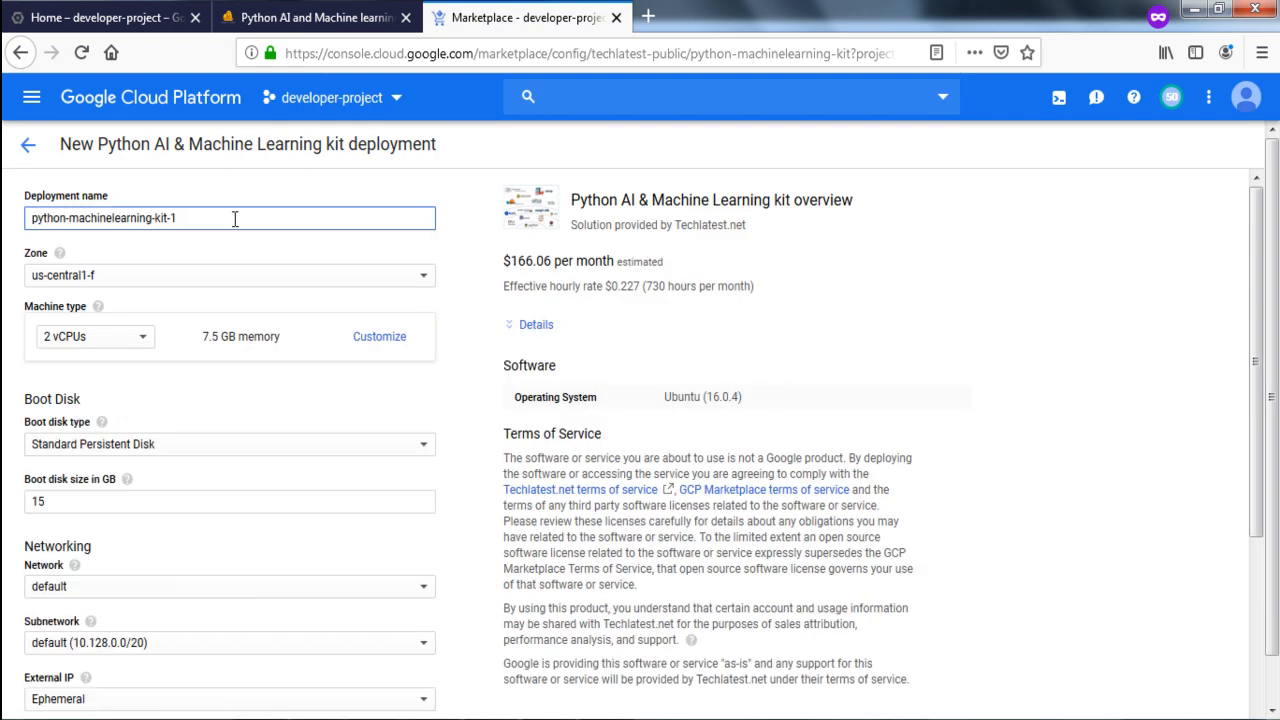
{"action": "left_click_drag", "start_coordinate": [235, 219], "coordinate": [80, 210]}
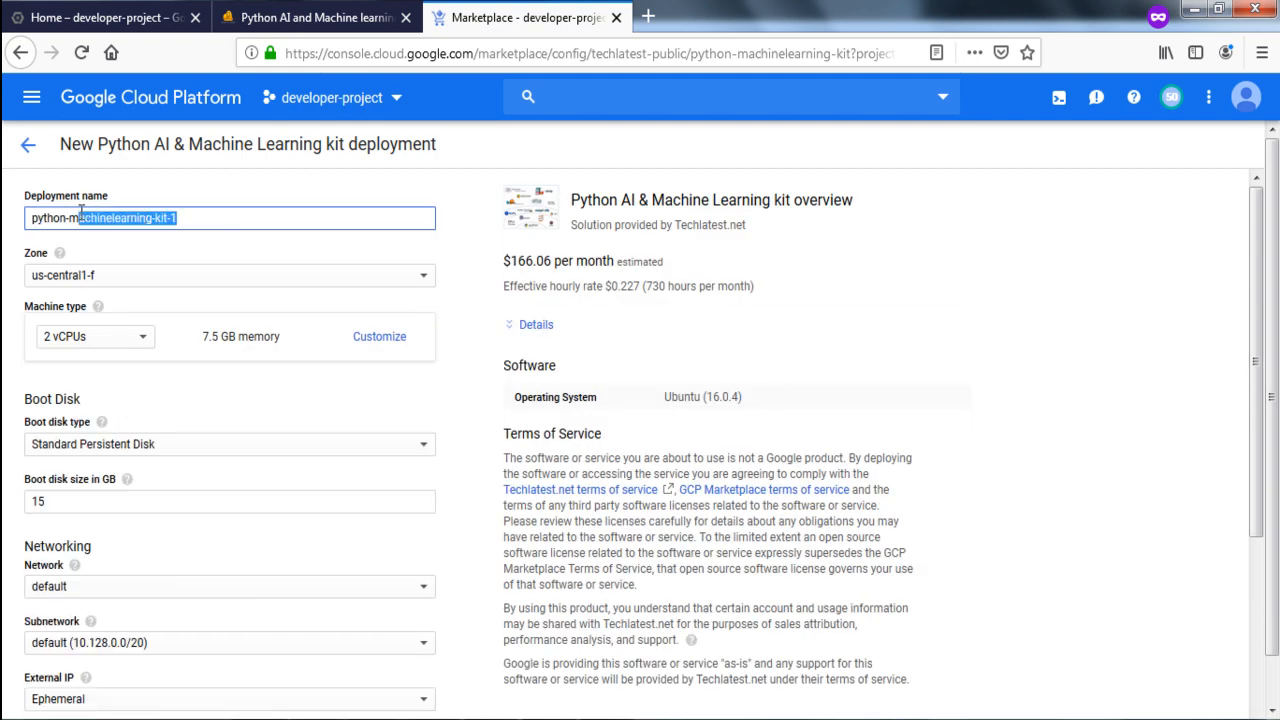
{"action": "left_click", "coordinate": [195, 226]}
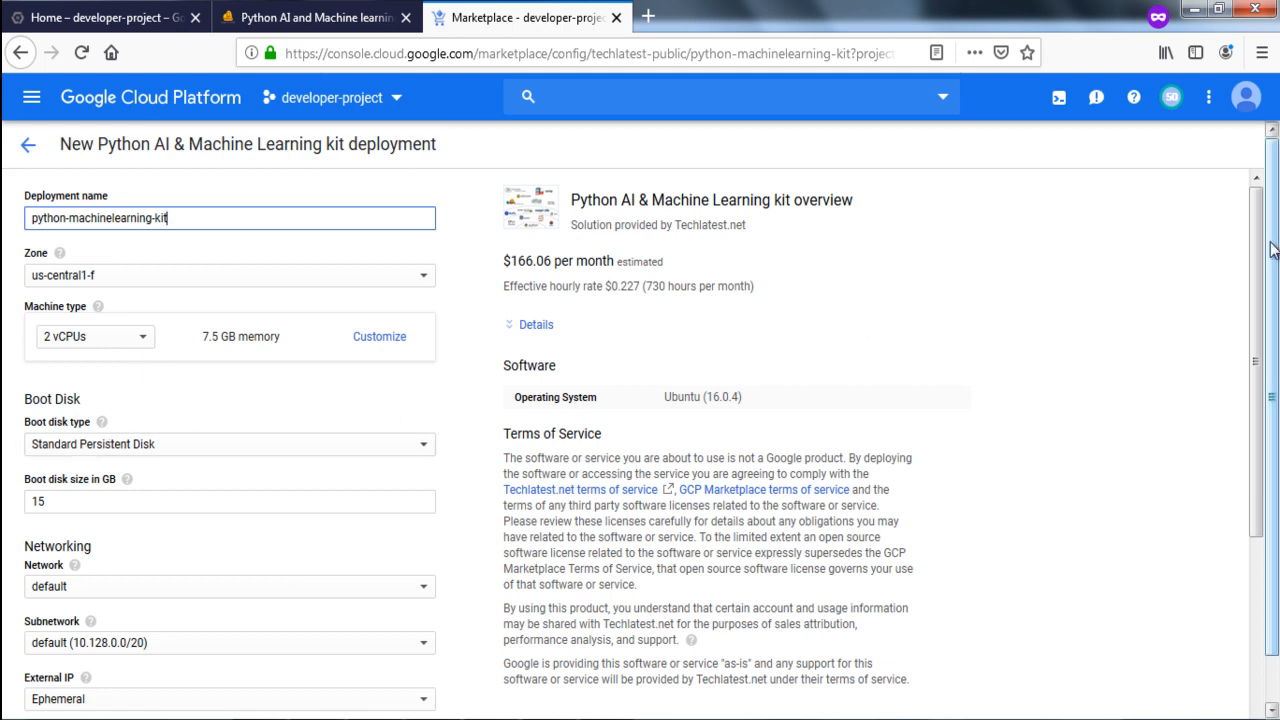
Review the remaining network and firewall settings, keep the defaults, and deploy the kit
{"action": "scroll", "coordinate": [1276, 330], "scroll_direction": "down", "scroll_amount": 1}
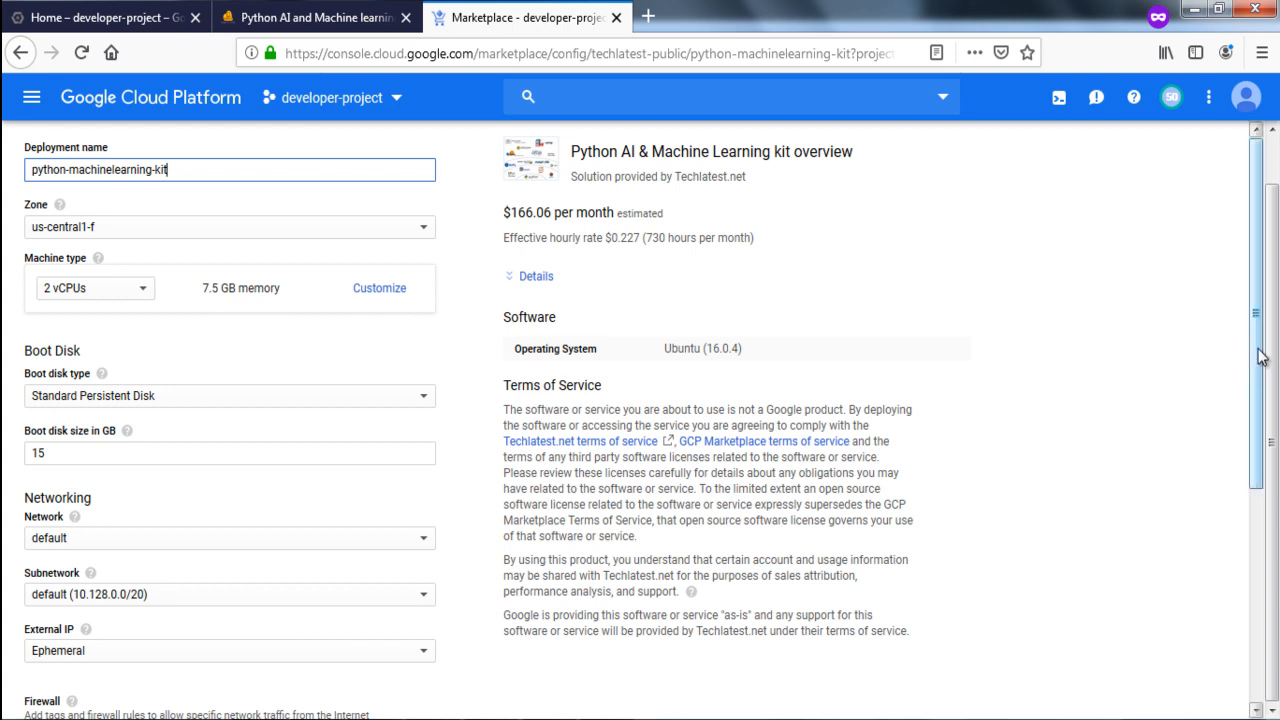
{"action": "left_click_drag", "start_coordinate": [1258, 354], "coordinate": [1249, 609]}
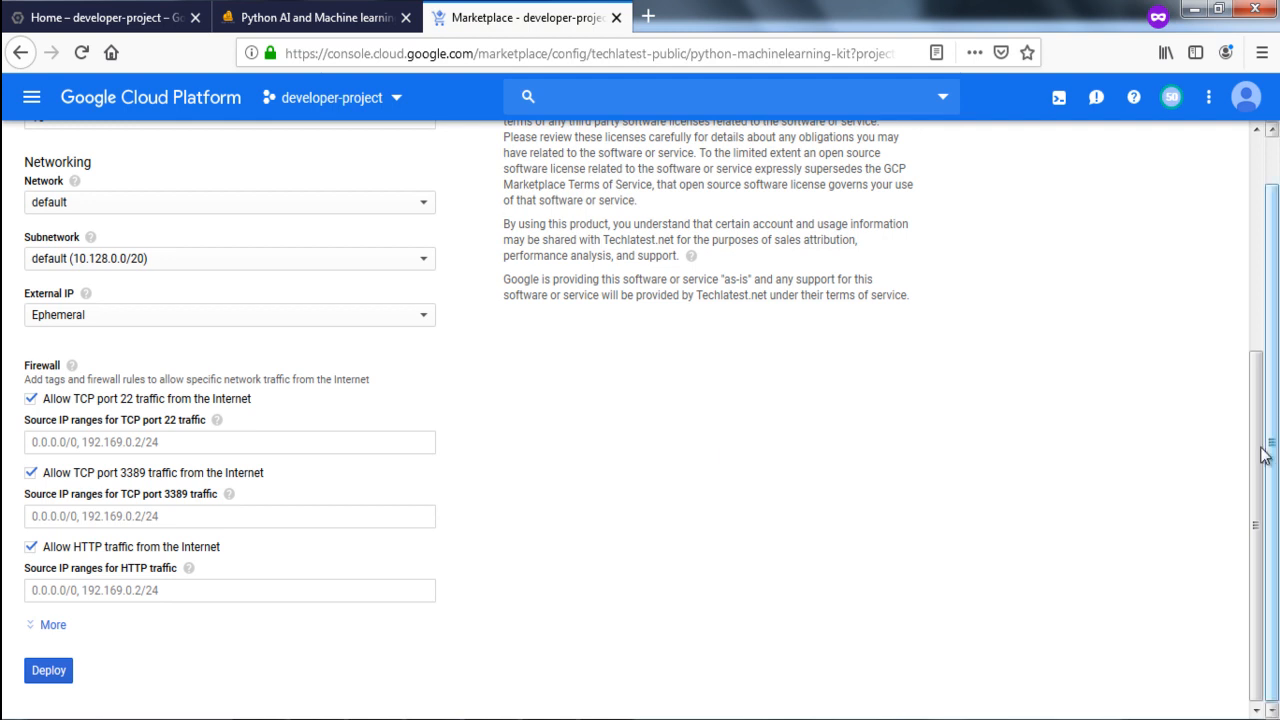
{"action": "scroll", "coordinate": [1266, 440], "scroll_direction": "up", "scroll_amount": 3}
{"action": "left_click_drag", "start_coordinate": [1273, 342], "coordinate": [1276, 512]}
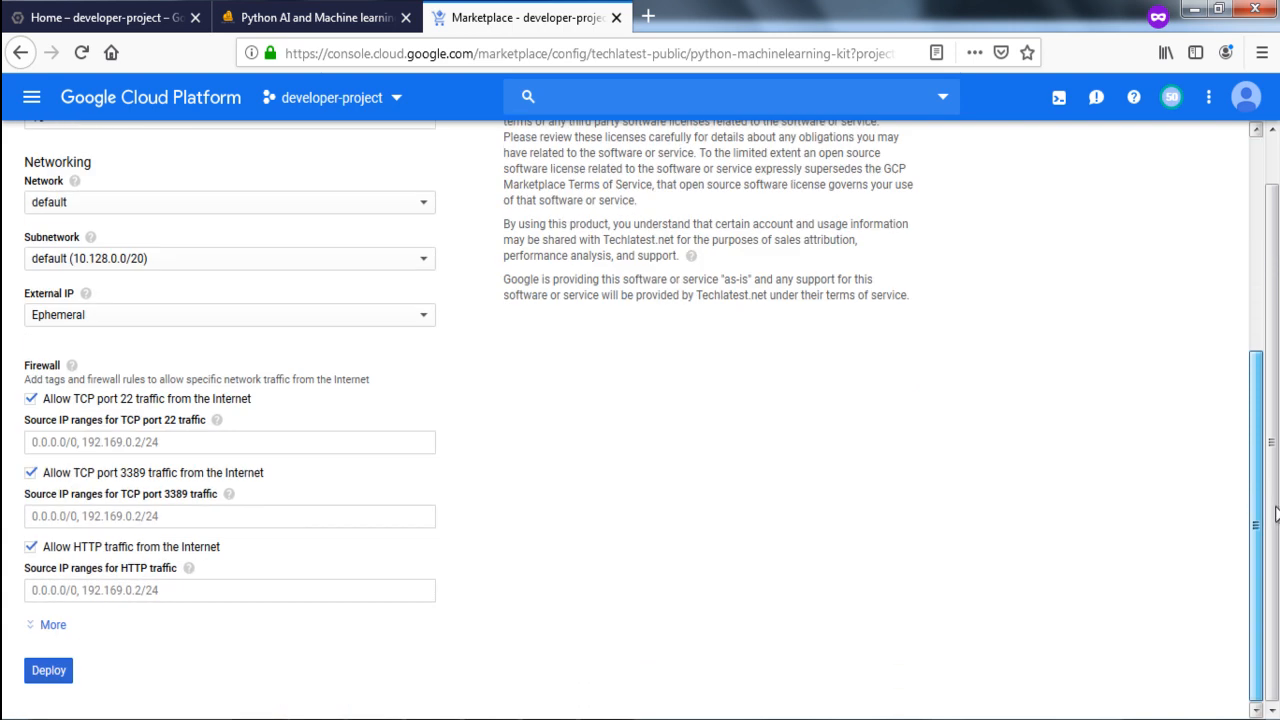
{"action": "left_click", "coordinate": [24, 679]}
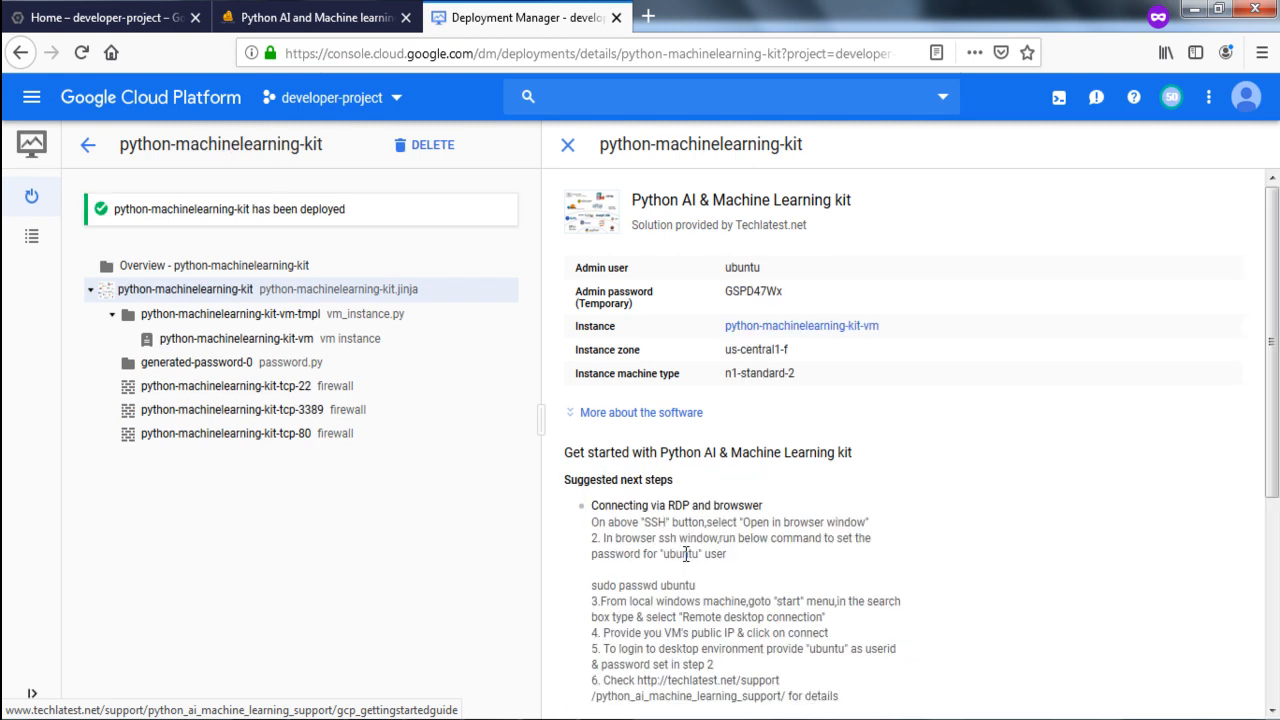
Open an SSH session to the deployed VM in a browser window, following the suggested next steps
{"action": "left_click_drag", "start_coordinate": [1277, 370], "coordinate": [1277, 529]}
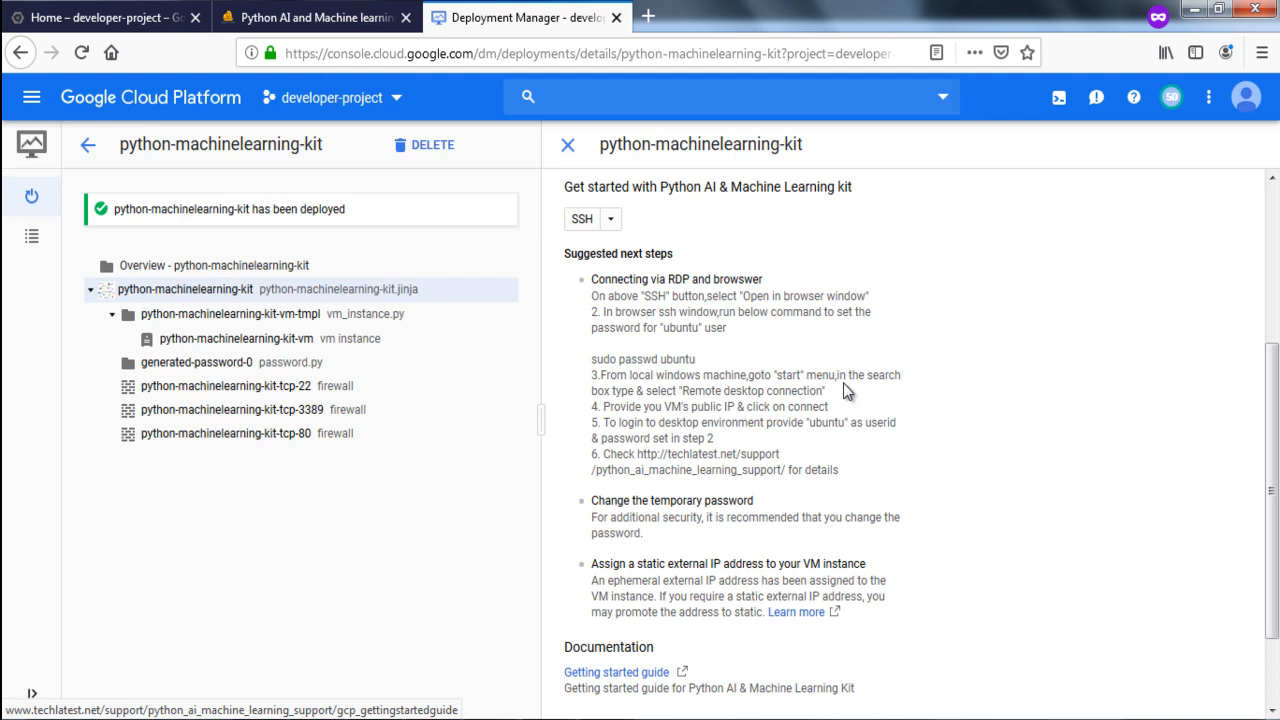
{"action": "double_click", "coordinate": [667, 312]}
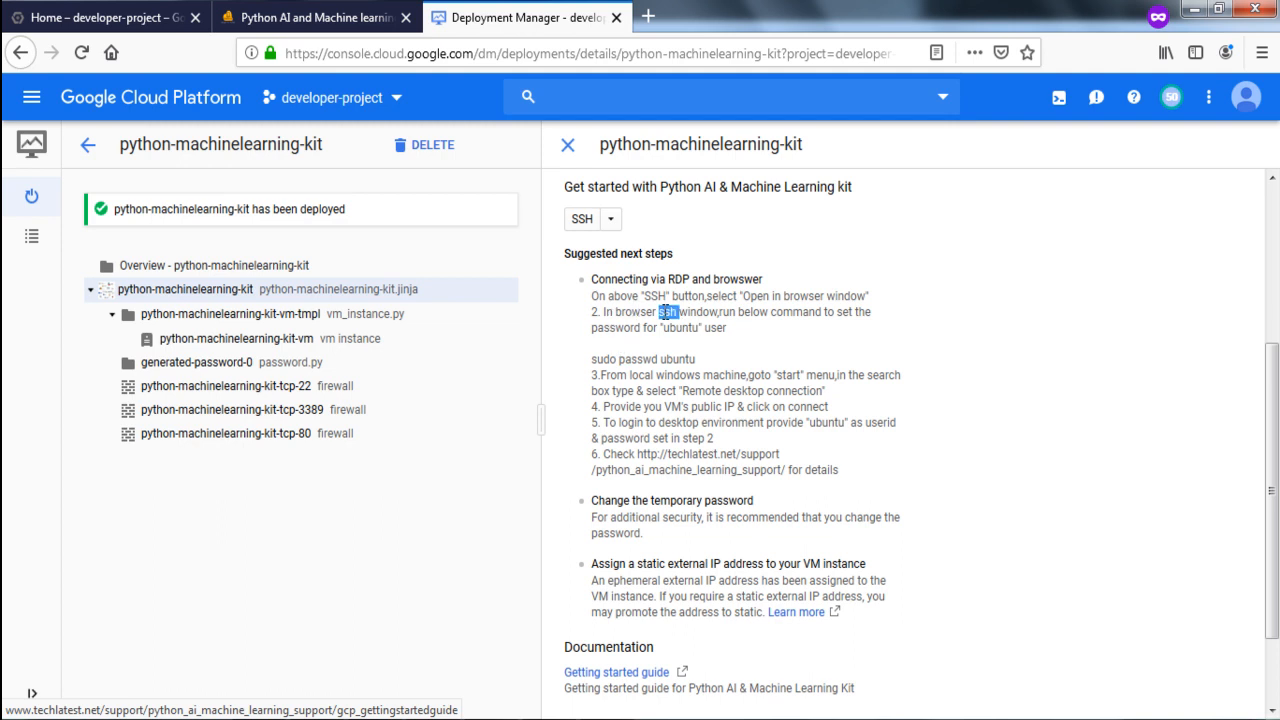
{"action": "left_click", "coordinate": [610, 222]}
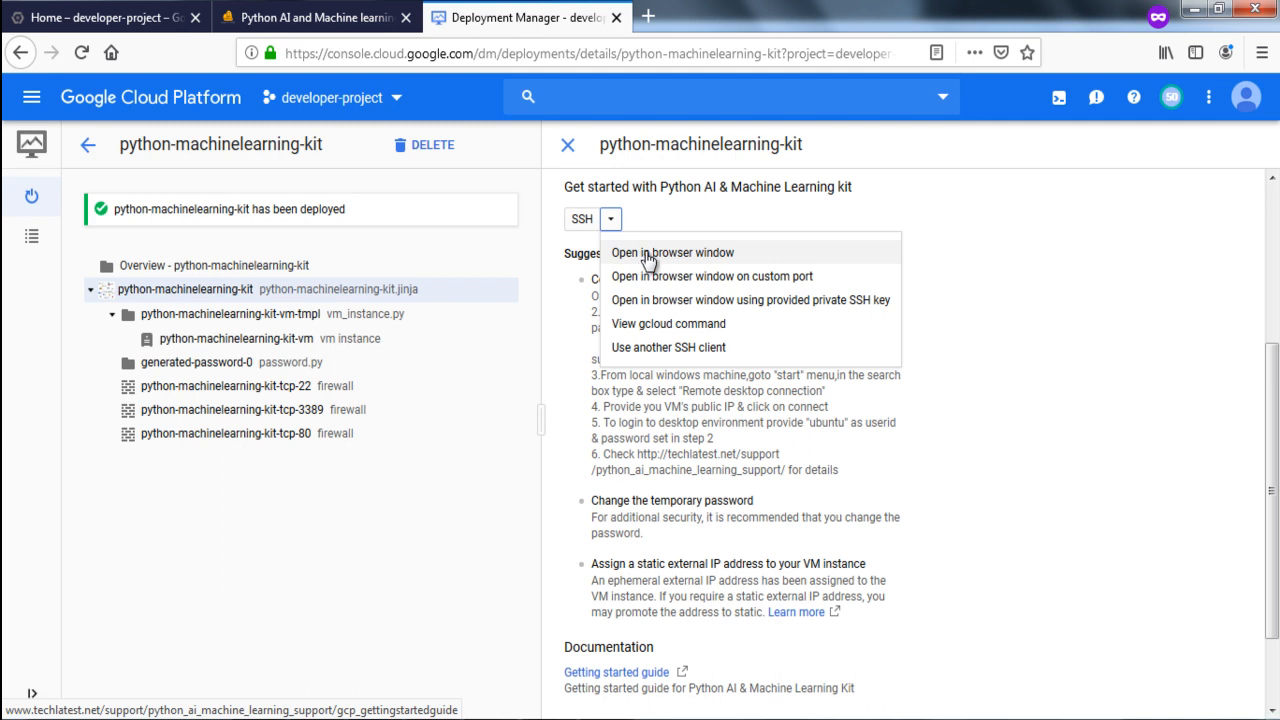
{"action": "left_click", "coordinate": [648, 258]}
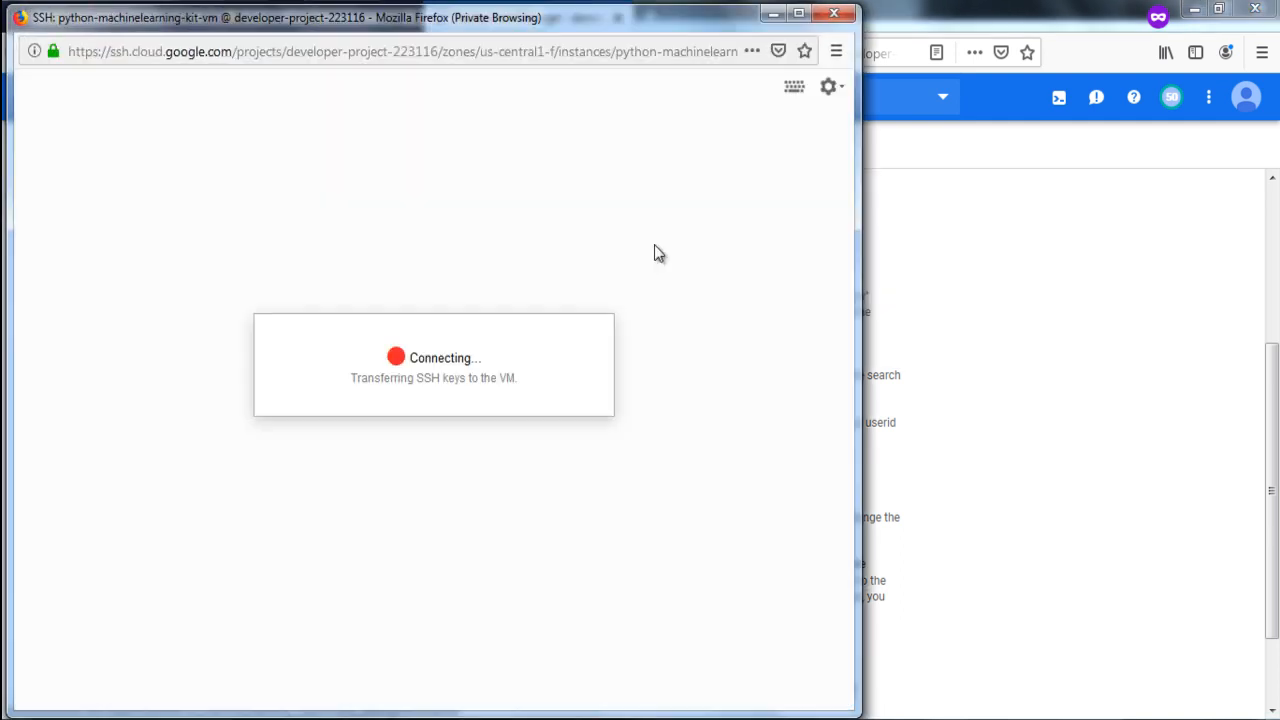
Read the deployment's instructions for setting the ubuntu password and connecting by remote desktop, and return to the SSH session
{"action": "left_click", "coordinate": [1008, 336]}
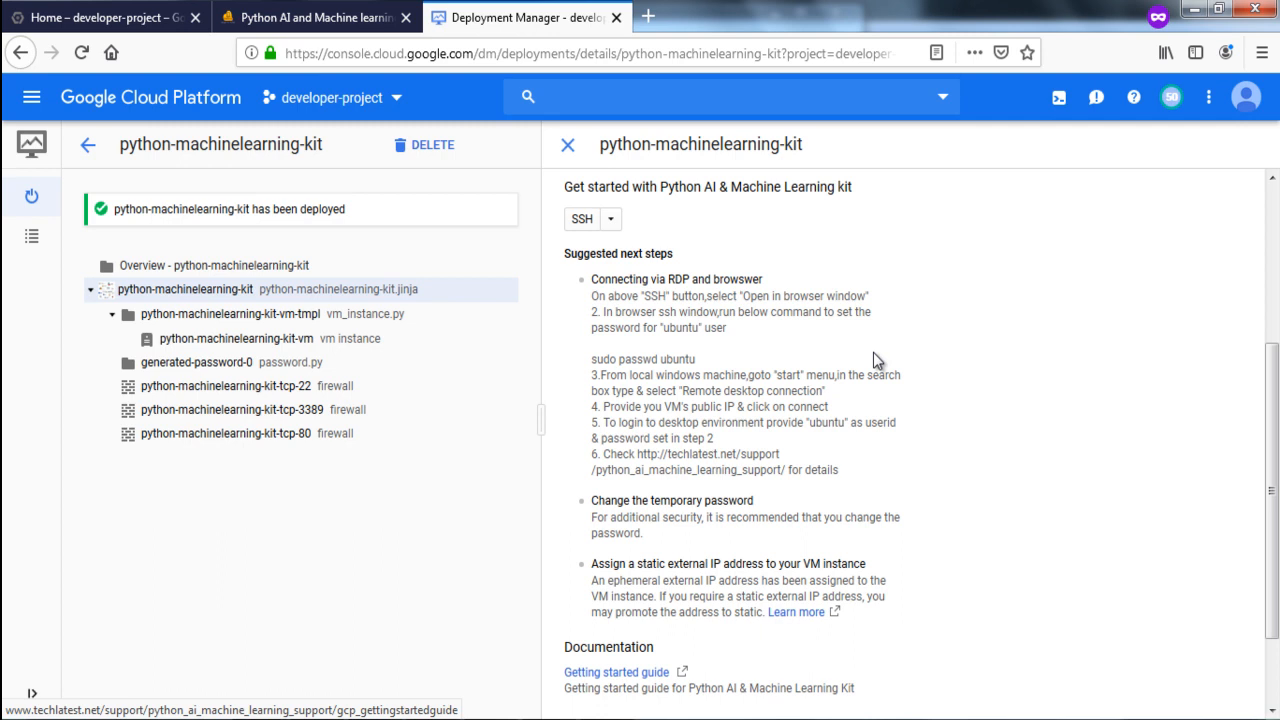
{"action": "double_click", "coordinate": [689, 330]}
{"action": "left_click_drag", "start_coordinate": [592, 364], "coordinate": [838, 470]}
{"action": "left_click", "coordinate": [747, 369]}
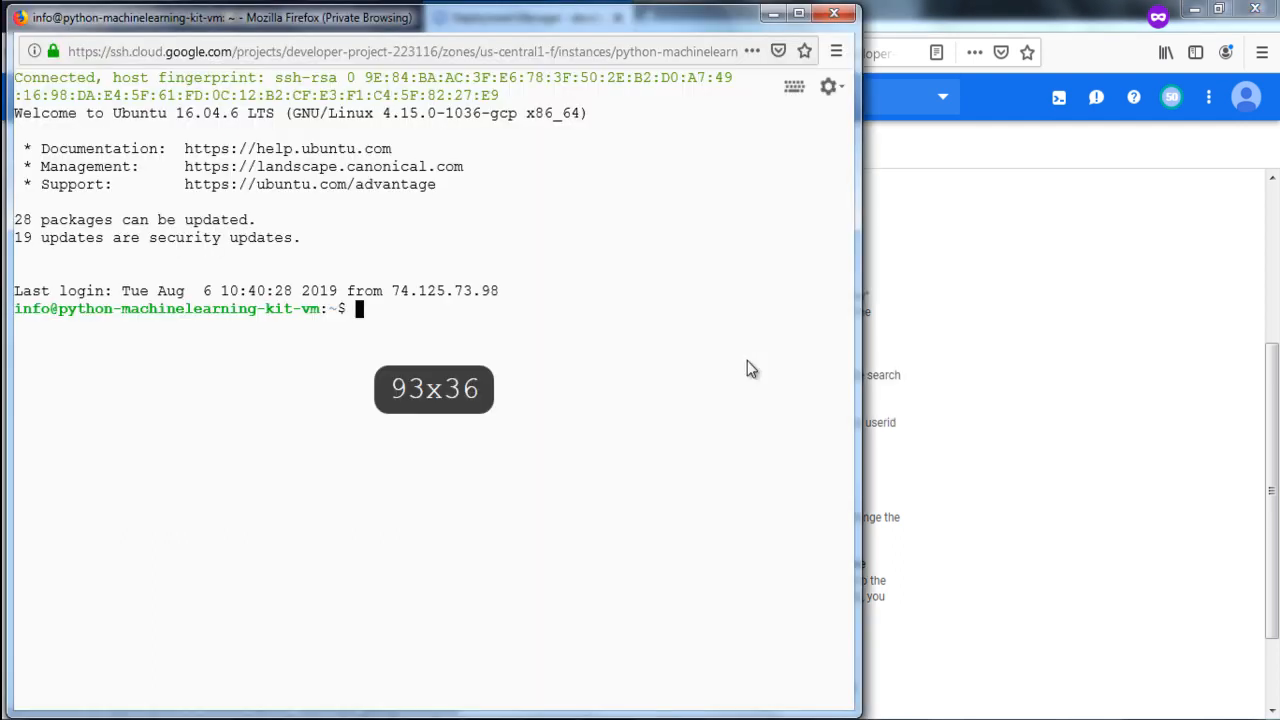
{"action": "key", "text": "alt+Tab"}
{"action": "key", "text": "alt+Tab"}
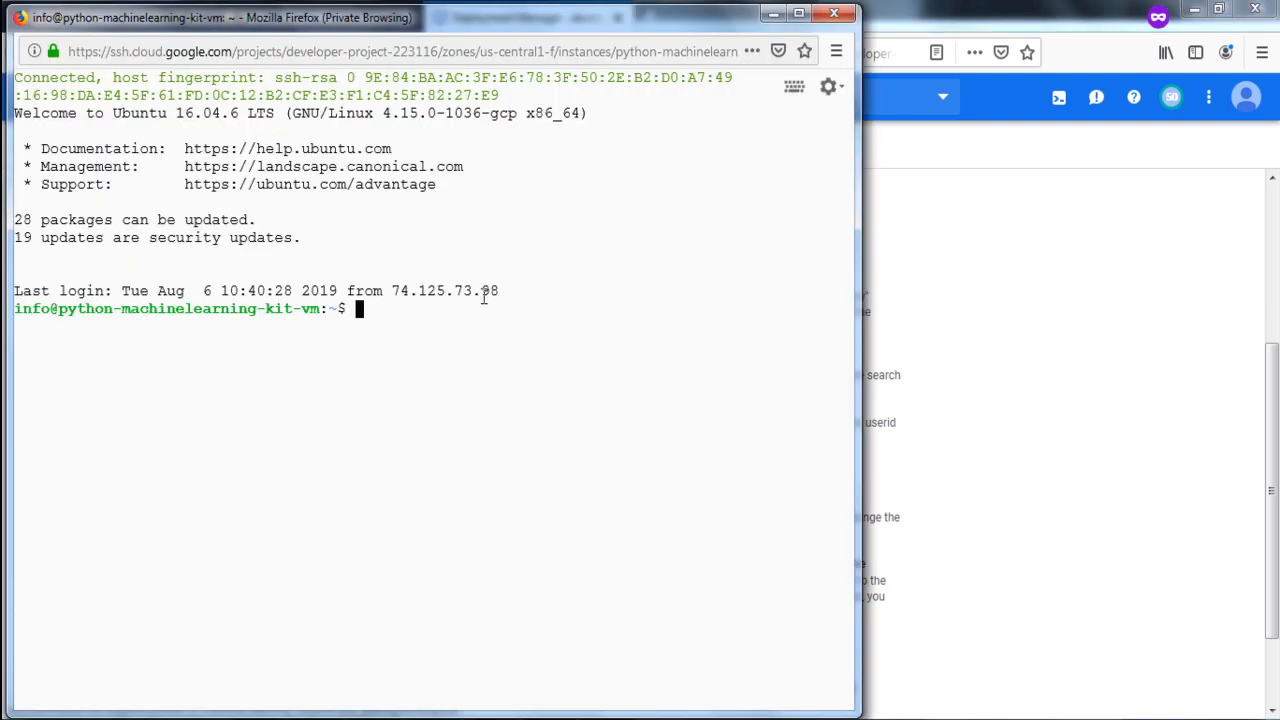
Copy the sudo passwd ubuntu command from the instructions, run it in the SSH session, and set a new password for the ubuntu user
{"action": "key", "text": "alt+Tab"}
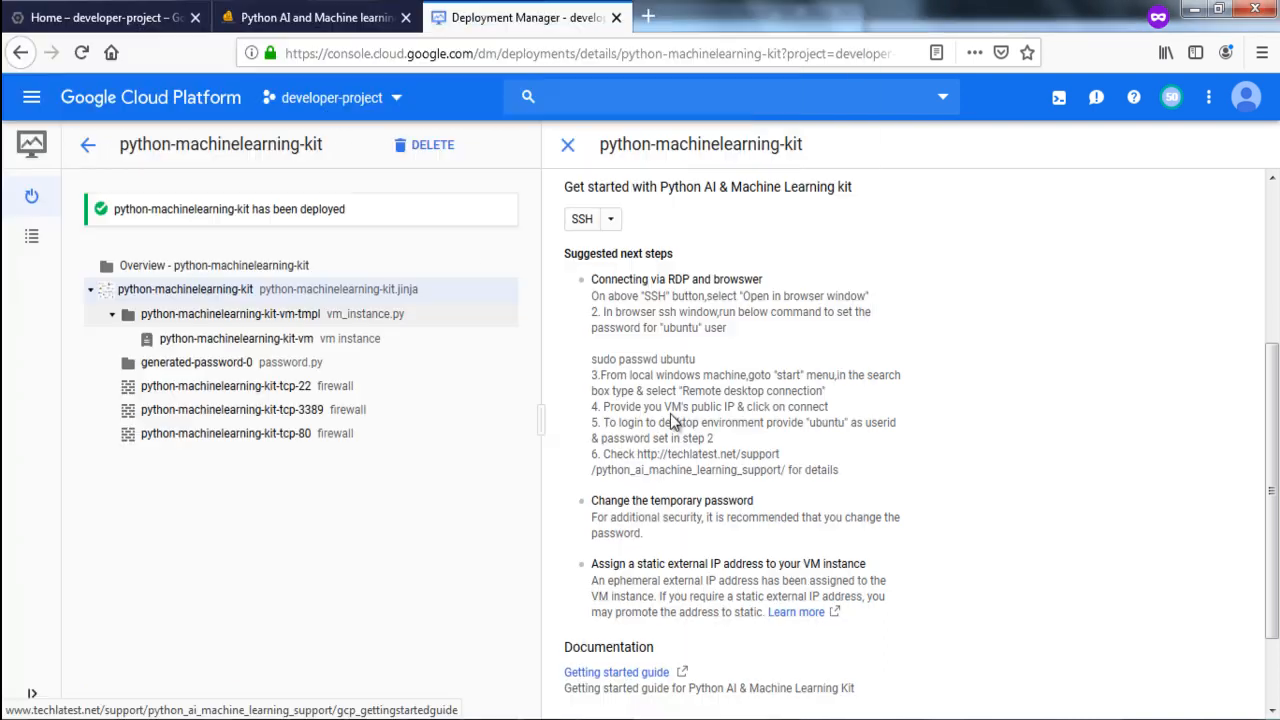
{"action": "left_click_drag", "start_coordinate": [697, 359], "coordinate": [588, 372]}
{"action": "key", "text": "ctrl+c"}
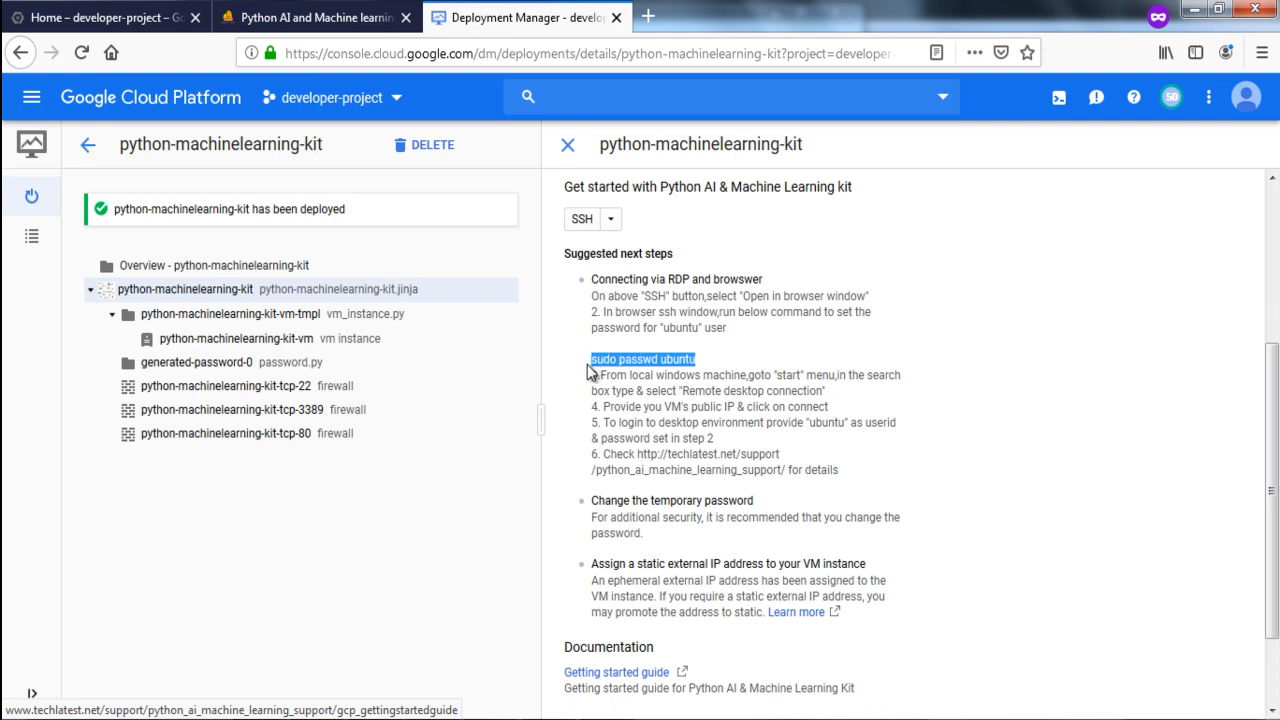
{"action": "key", "text": "alt+Tab"}
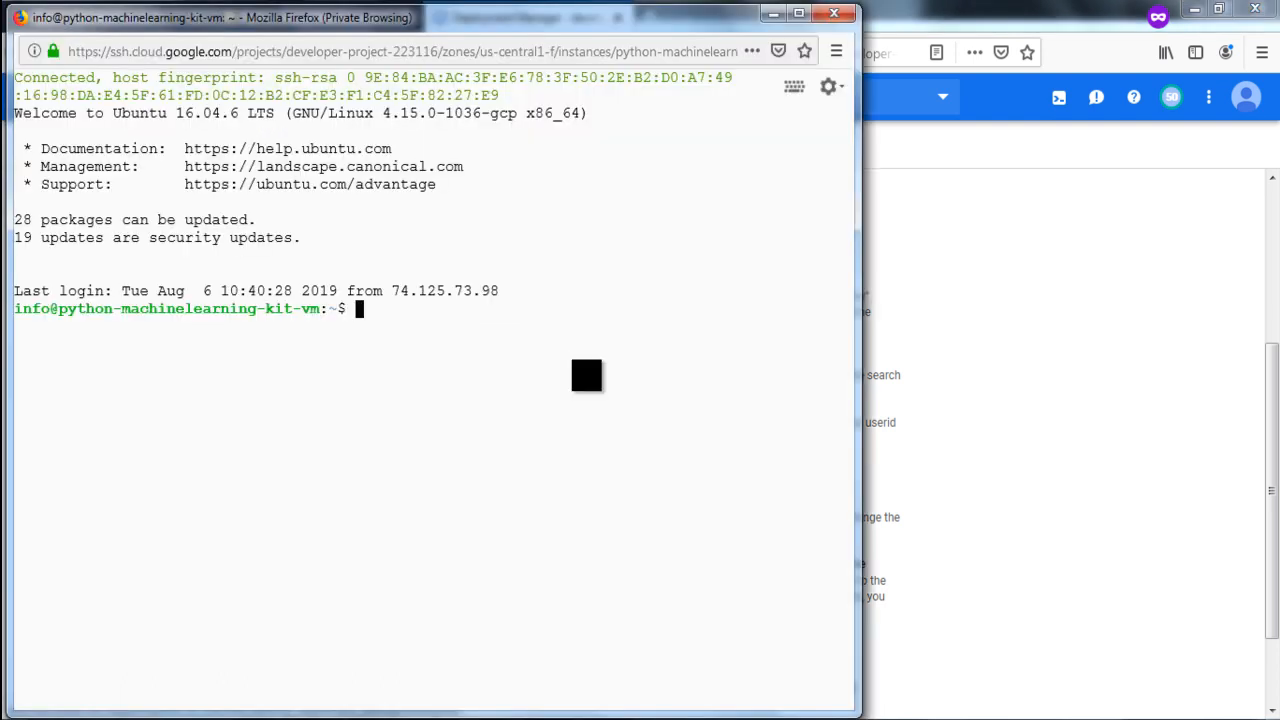
{"action": "key", "text": "ctrl+v"}
{"action": "key", "text": "Return"}
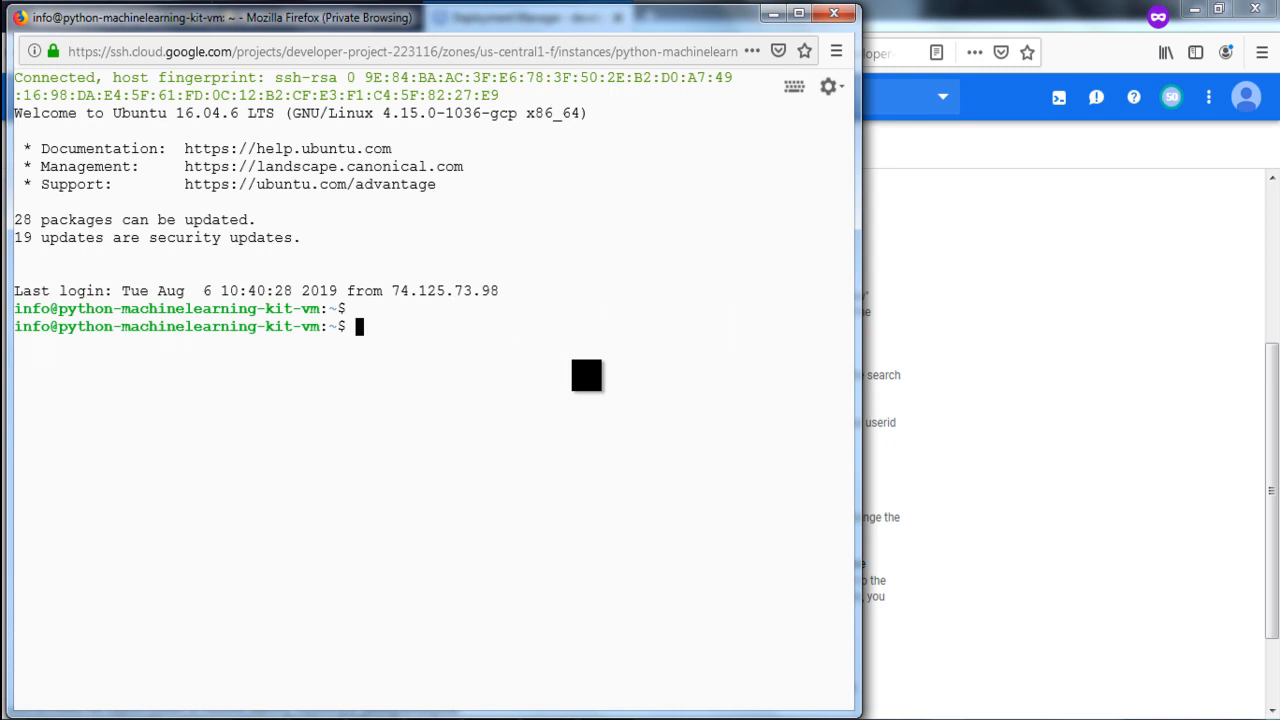
{"action": "key", "text": "ctrl+v"}
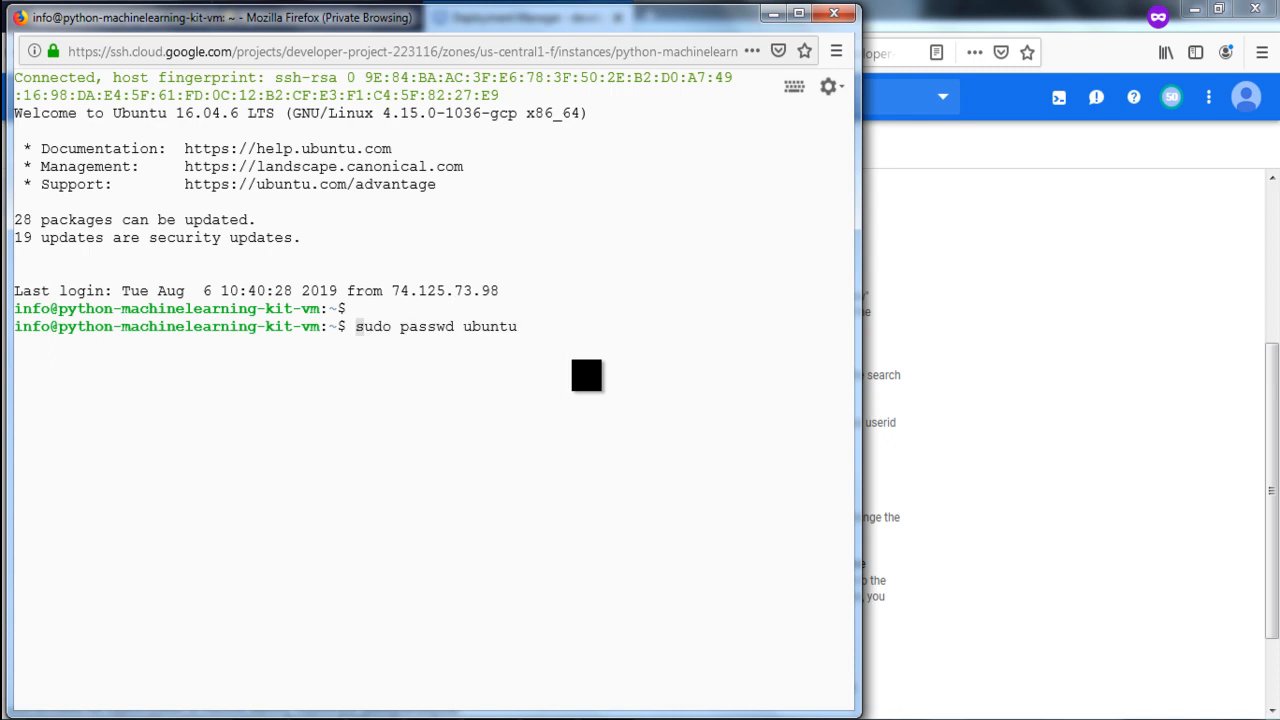
{"action": "key", "text": "Return"}
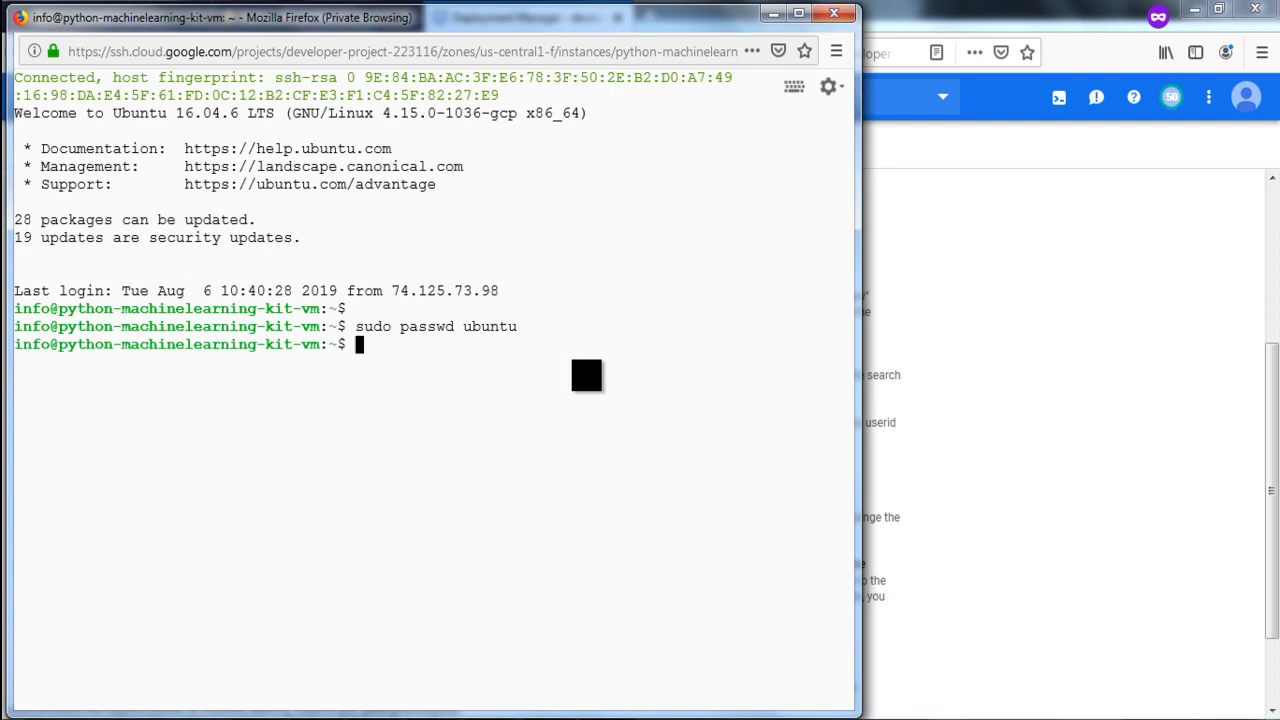
{"action": "type", "text": "sudo passwd ubuntu"}
{"action": "key", "text": "Return"}
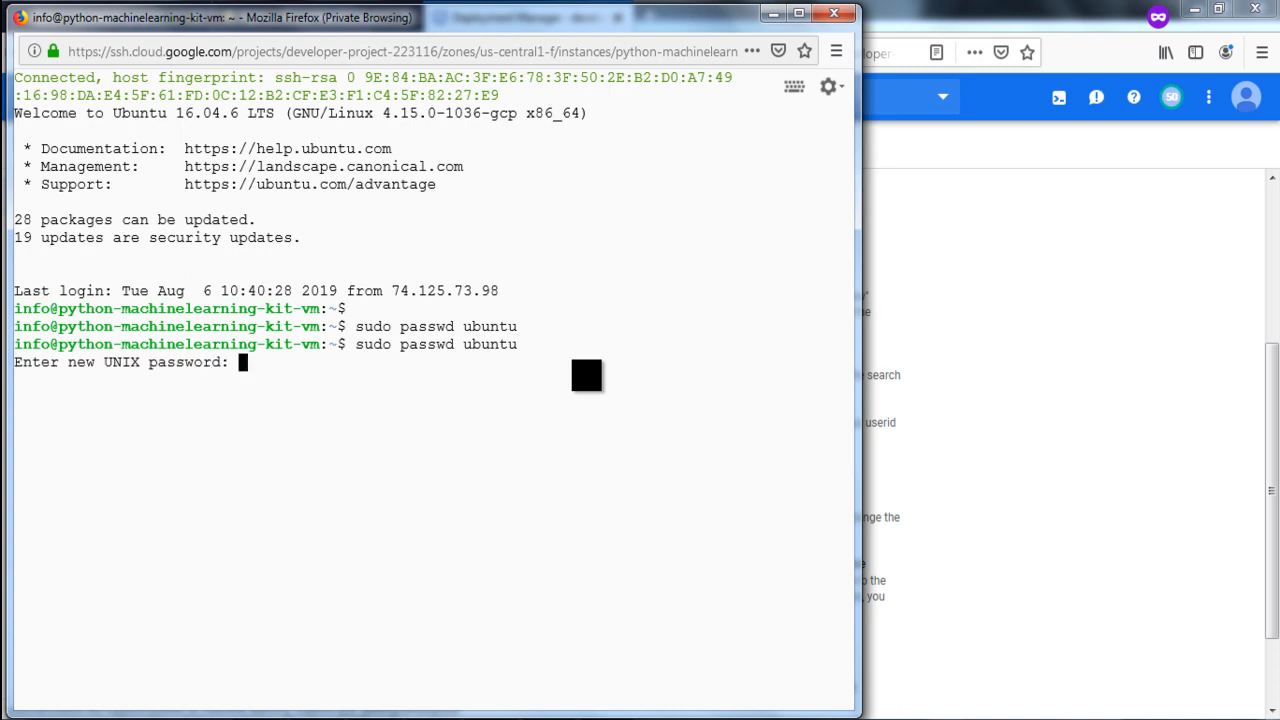
{"action": "key", "text": "Return"}
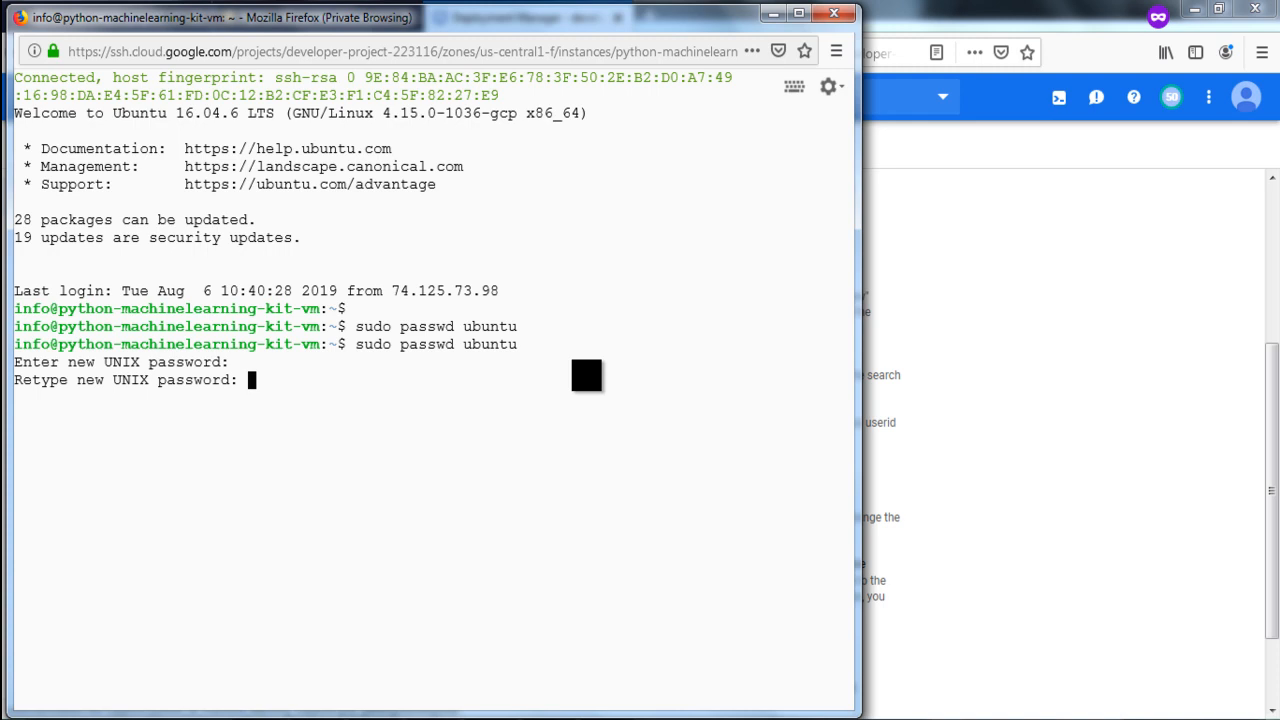
{"action": "key", "text": "Return"}
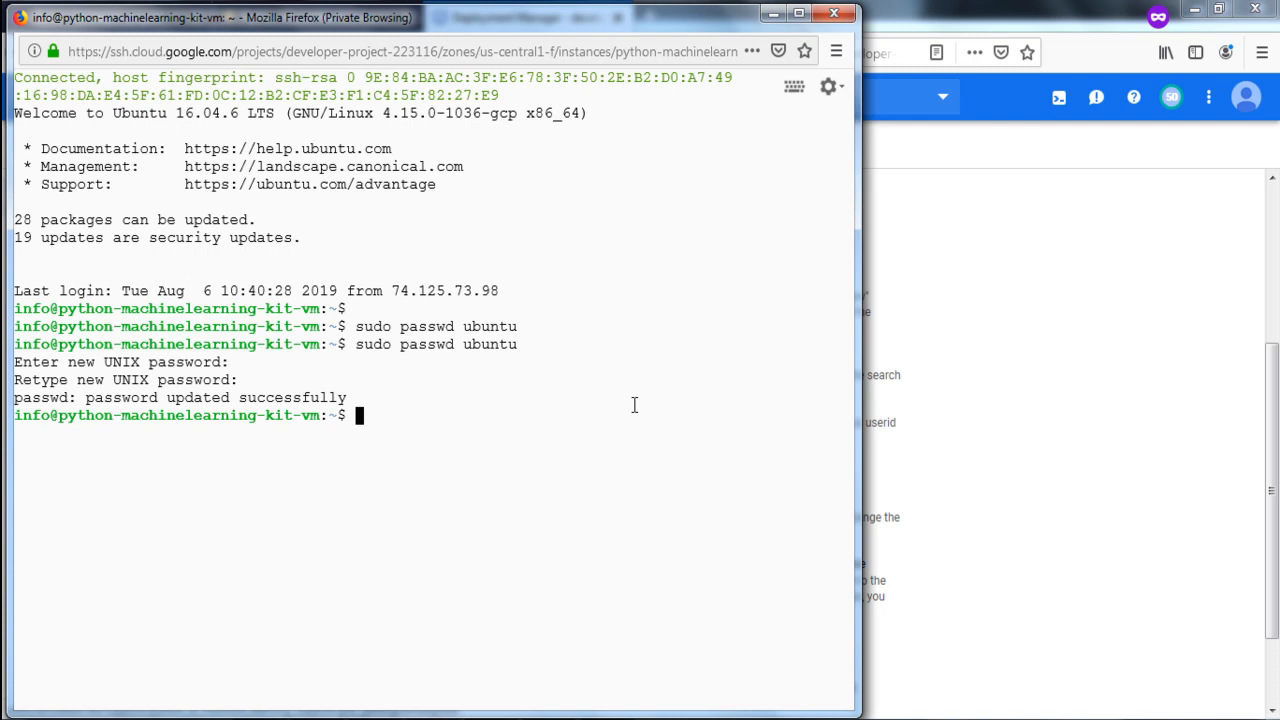
Switch the SSH session to the ubuntu user with su ubuntu, entering that account's password
{"action": "type", "text": "su ubuntu"}
{"action": "key", "text": "Return"}
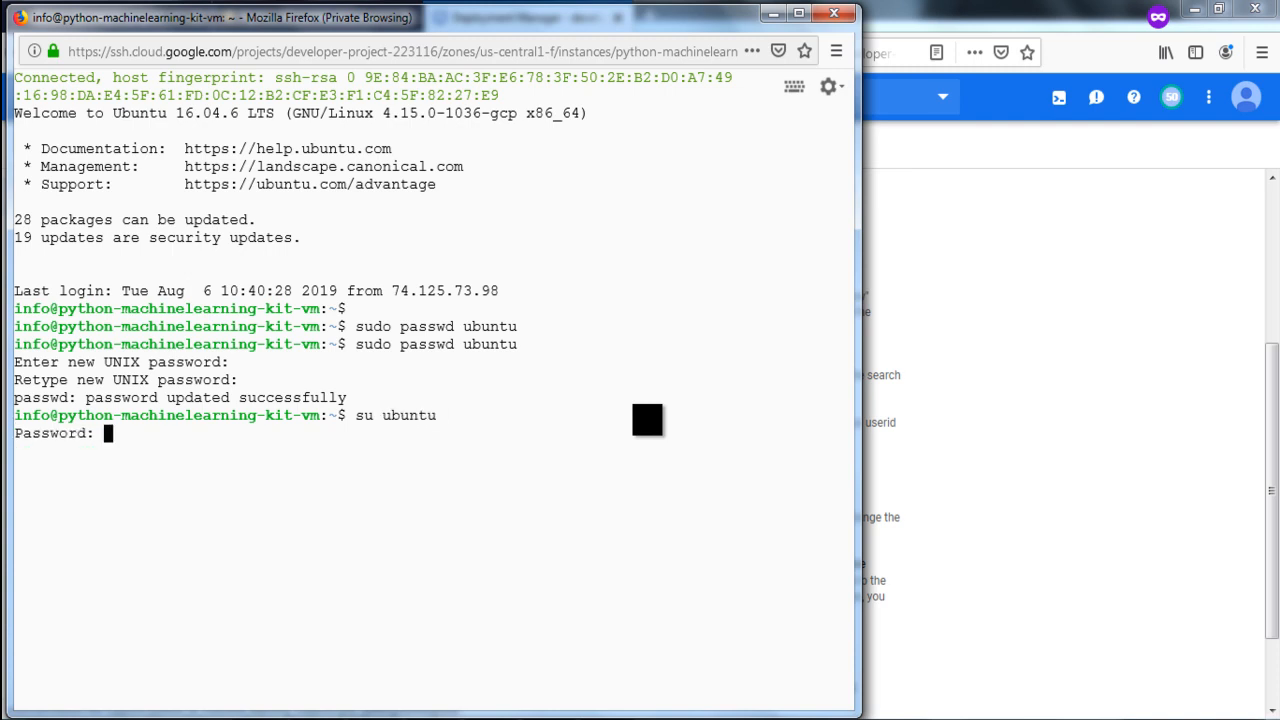
{"action": "key", "text": "Return"}
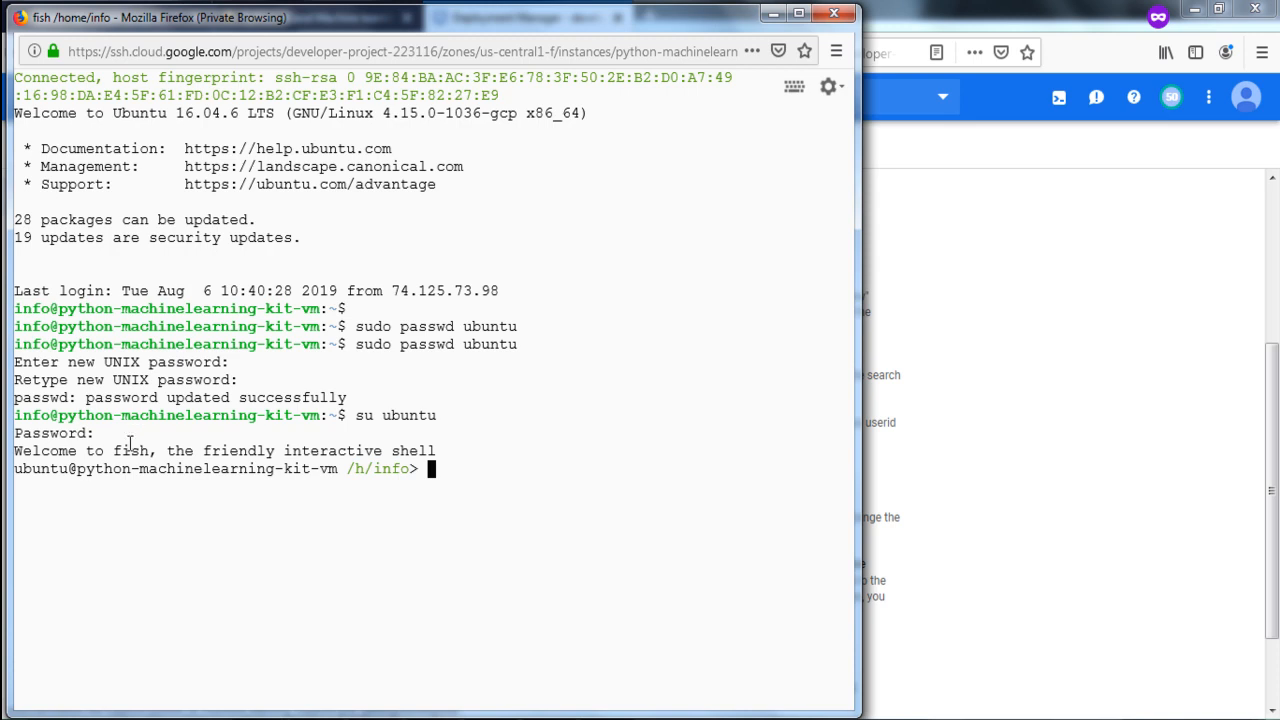
{"action": "left_click_drag", "start_coordinate": [113, 448], "coordinate": [182, 441]}
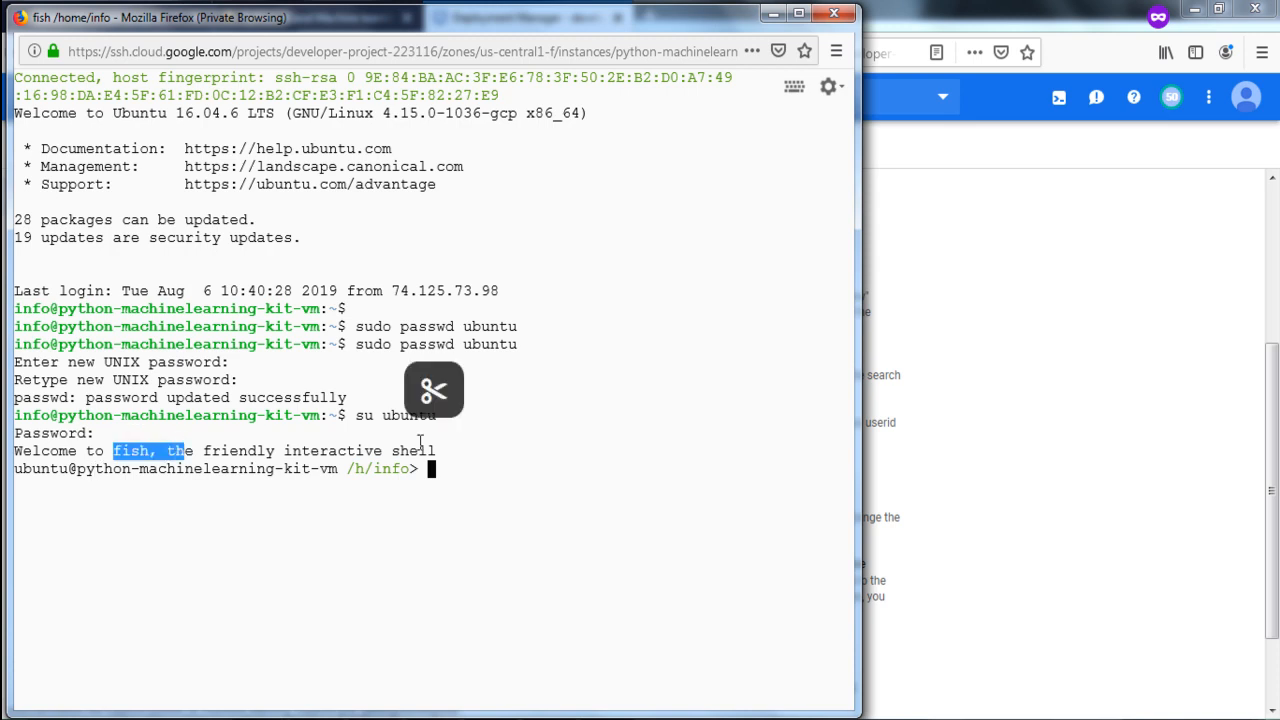
{"action": "left_click", "coordinate": [457, 469]}
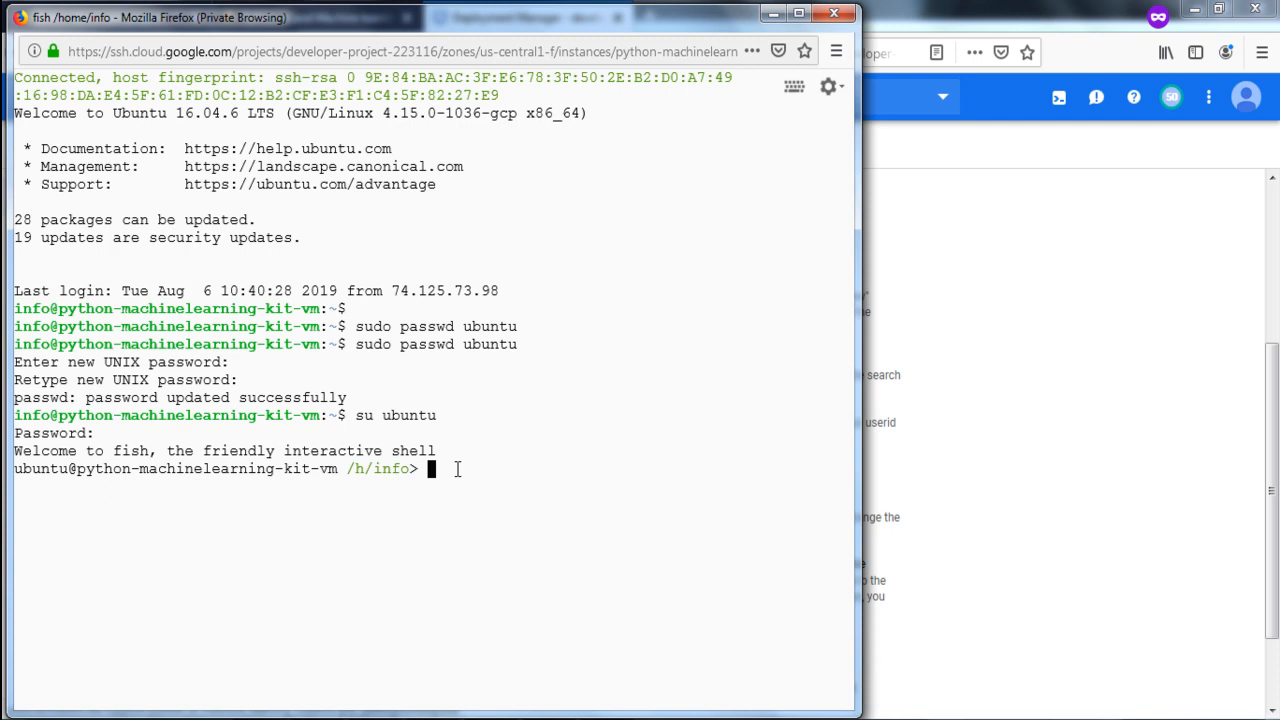
Minimize the SSH window, reopen python-machinelearning-kit from the deployments list, and examine its solution details and overview properties
{"action": "left_click", "coordinate": [773, 17]}
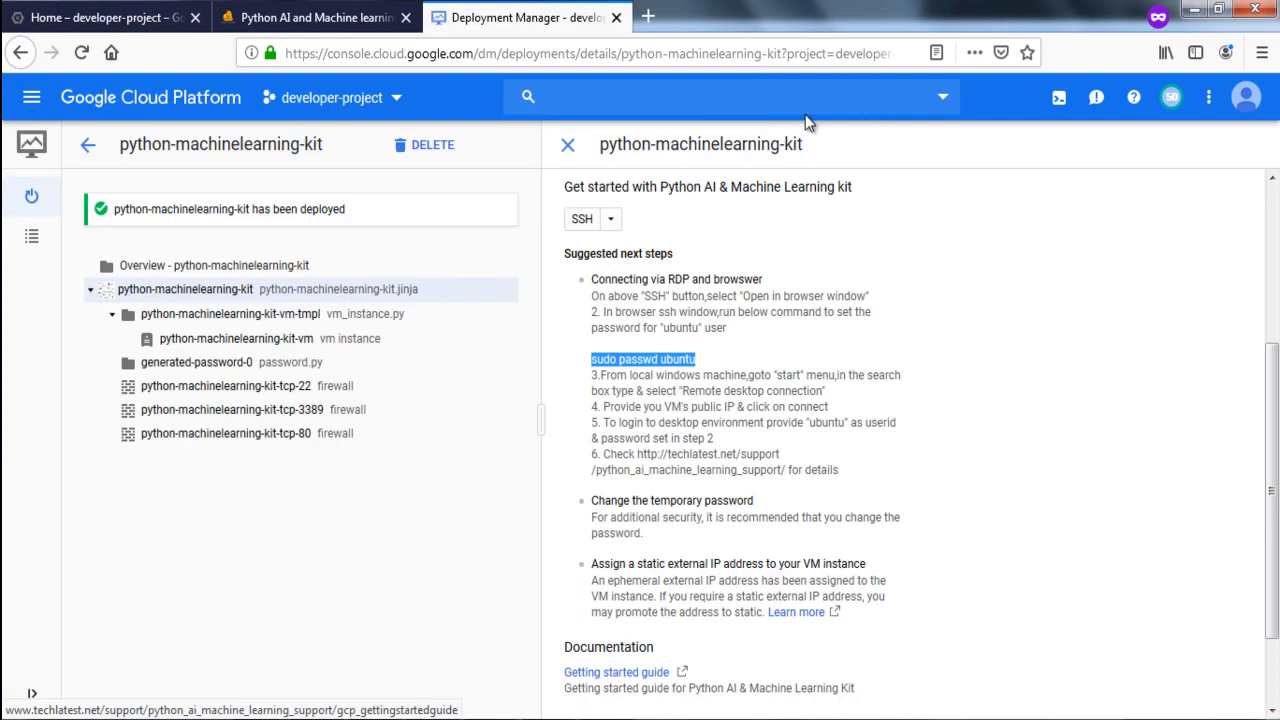
{"action": "left_click", "coordinate": [880, 330]}
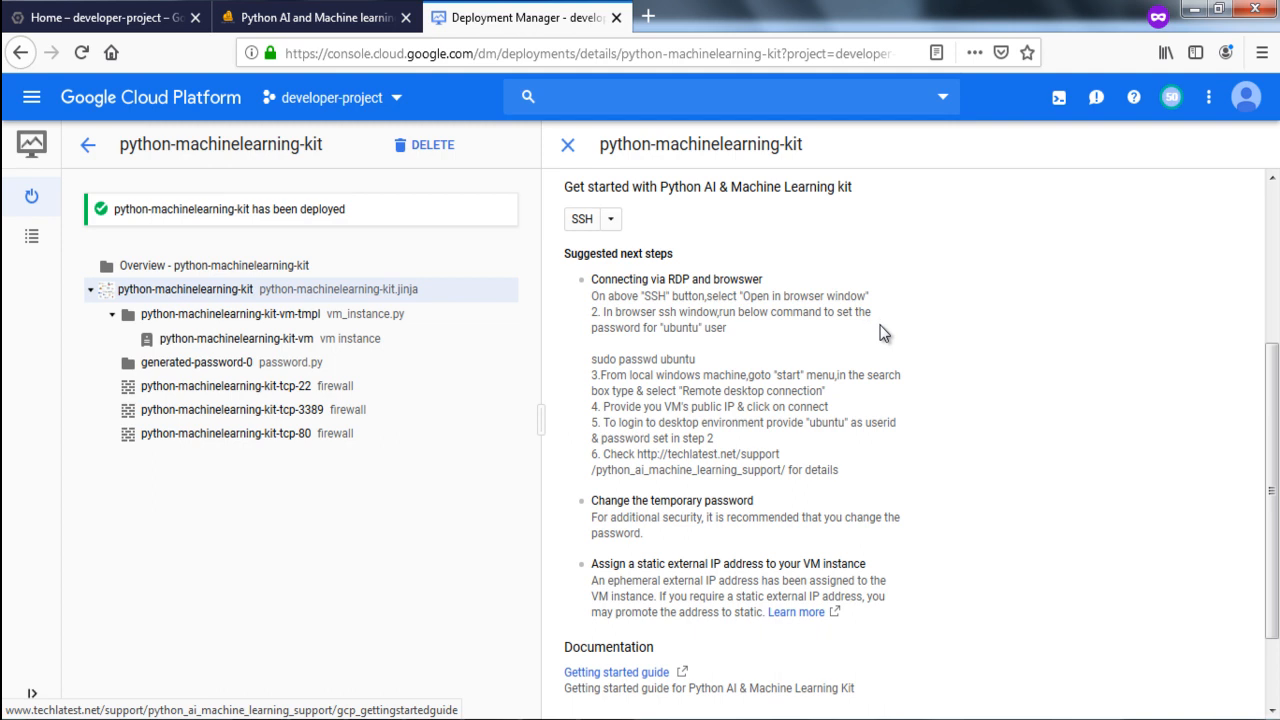
{"action": "left_click", "coordinate": [87, 148]}
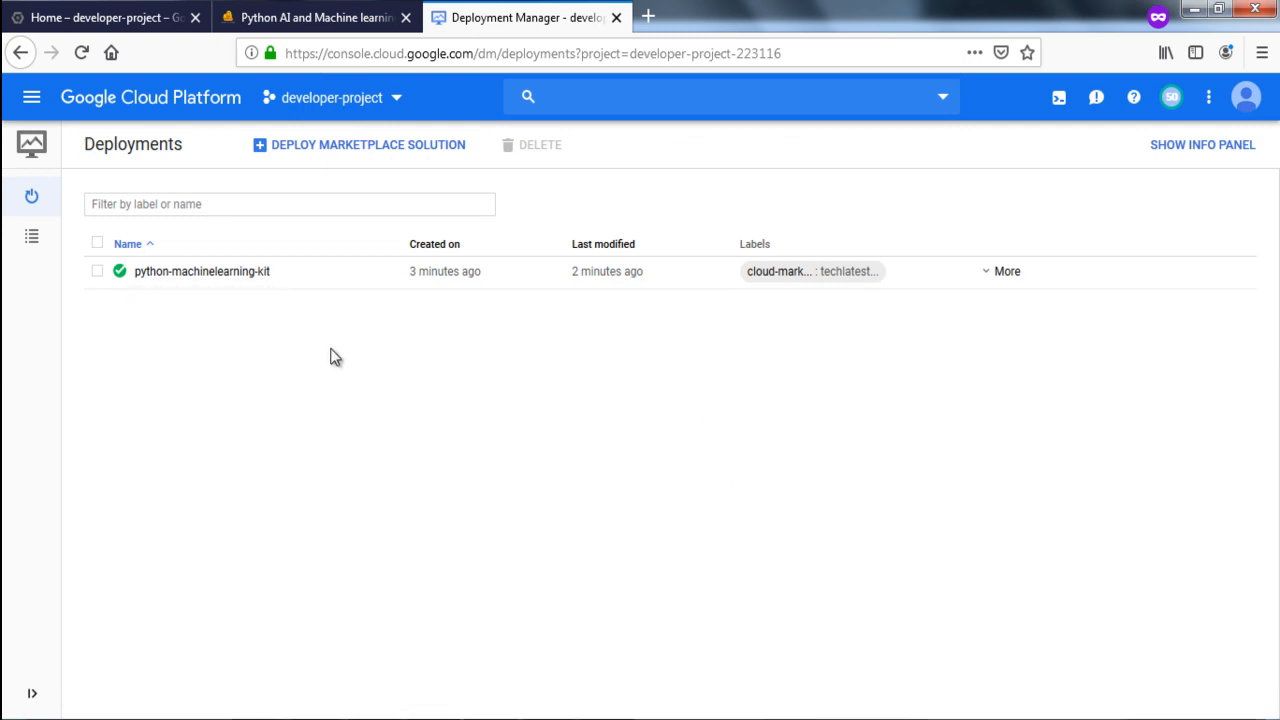
{"action": "left_click", "coordinate": [237, 272]}
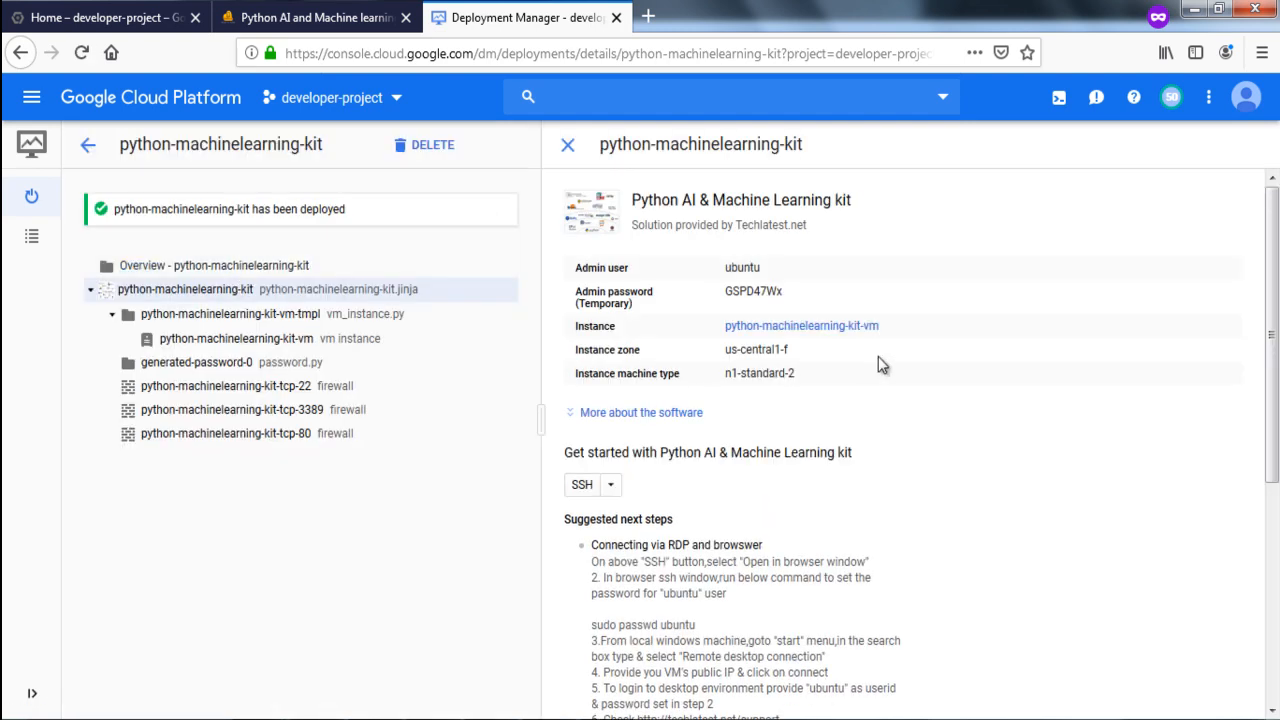
{"action": "mouse_move", "coordinate": [1270, 330]}
{"action": "left_mouse_down"}
{"action": "mouse_move", "coordinate": [1277, 580]}
{"action": "mouse_move", "coordinate": [1273, 322]}
{"action": "left_mouse_up"}
{"action": "left_click", "coordinate": [567, 145]}
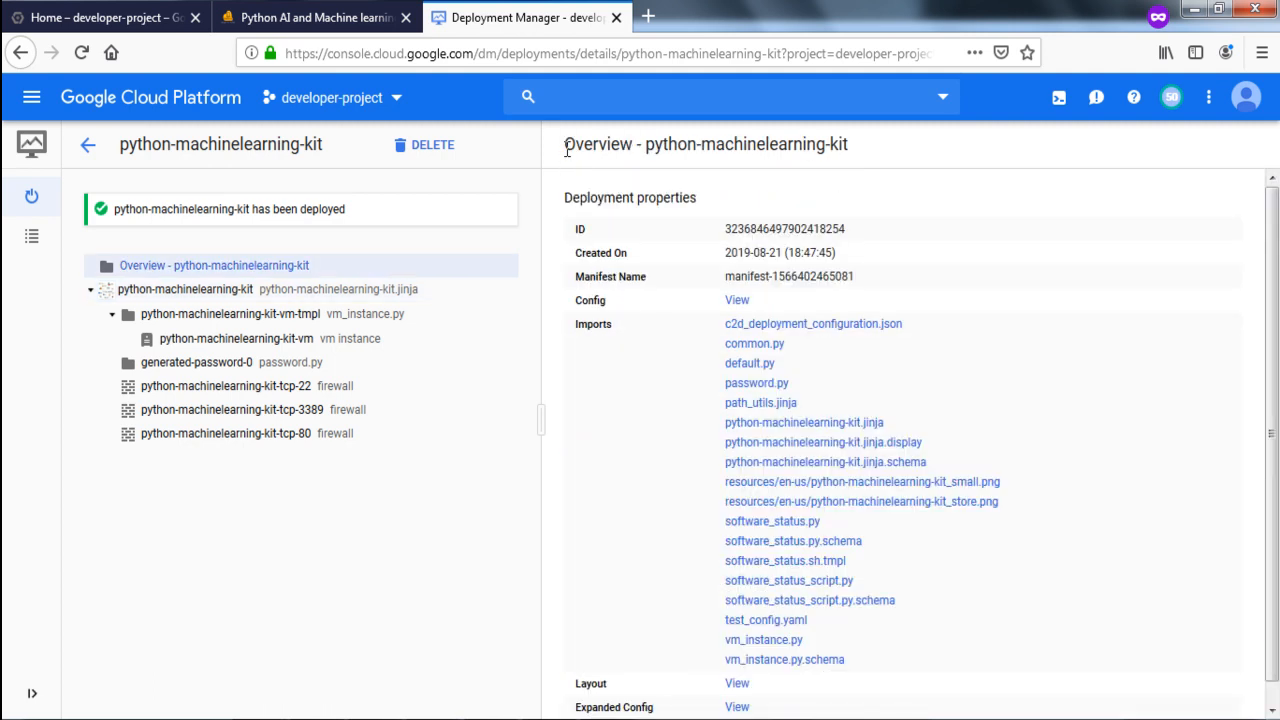
{"action": "left_click_drag", "start_coordinate": [1274, 252], "coordinate": [1271, 388]}
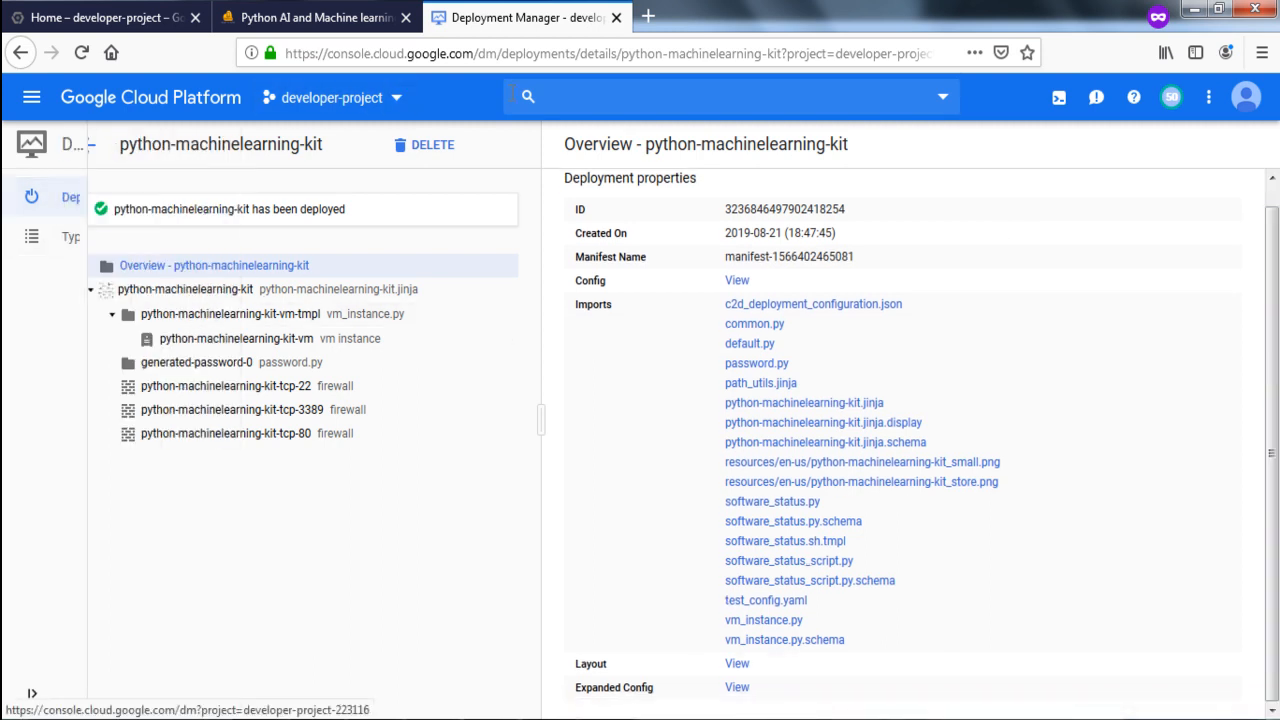
Search the console for compute engine and open the details of the python-machinelearning-kit-vm instance
{"action": "left_click", "coordinate": [540, 95]}
{"action": "type", "text": "compute engine"}
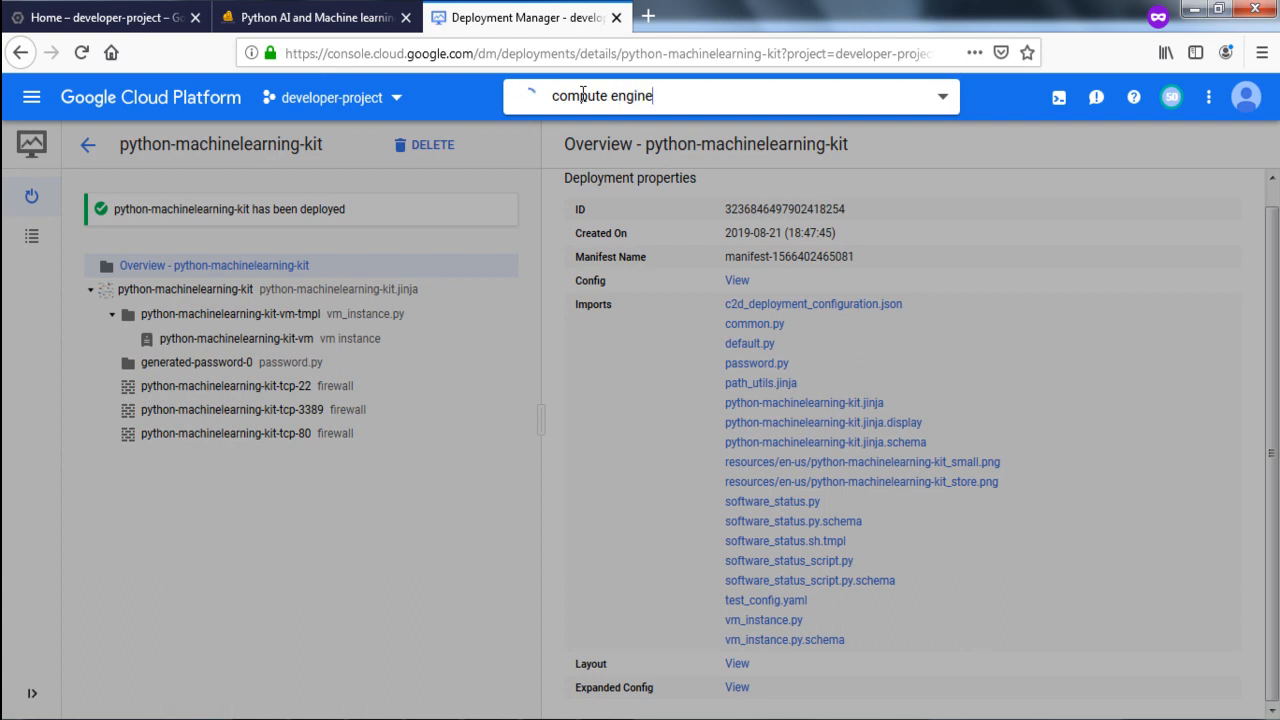
{"action": "left_click", "coordinate": [641, 130]}
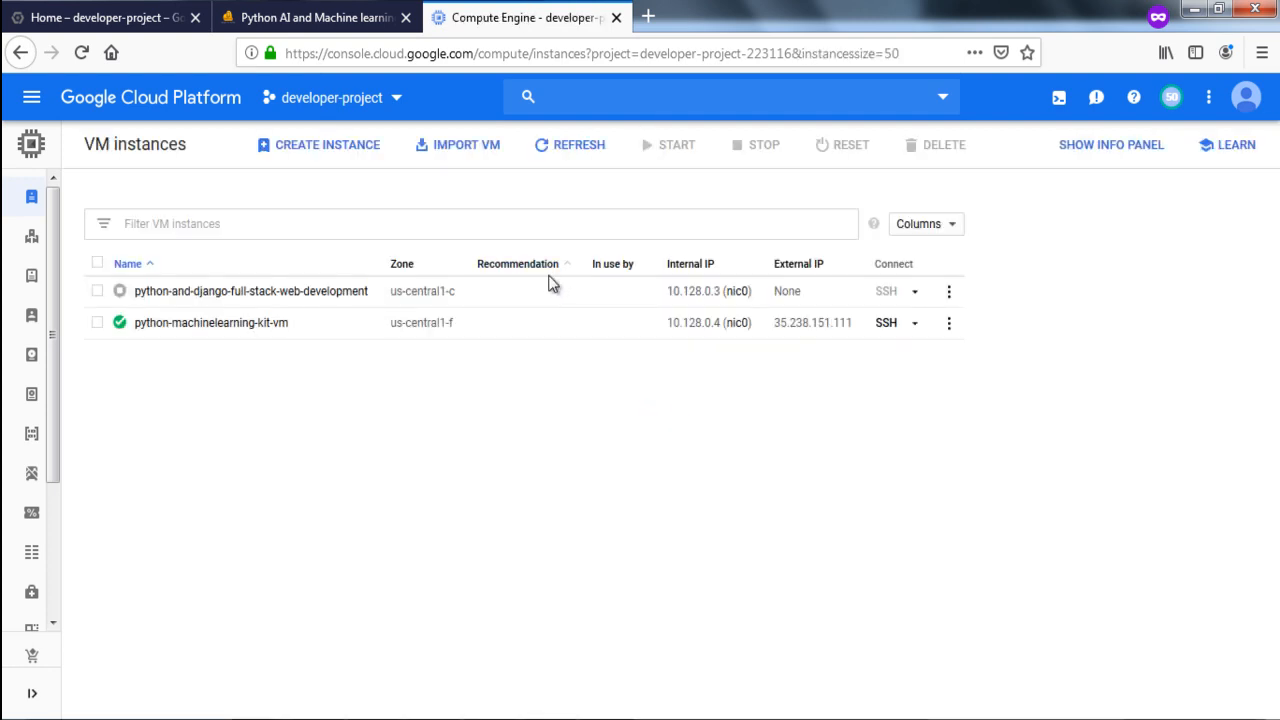
{"action": "left_click", "coordinate": [230, 325]}
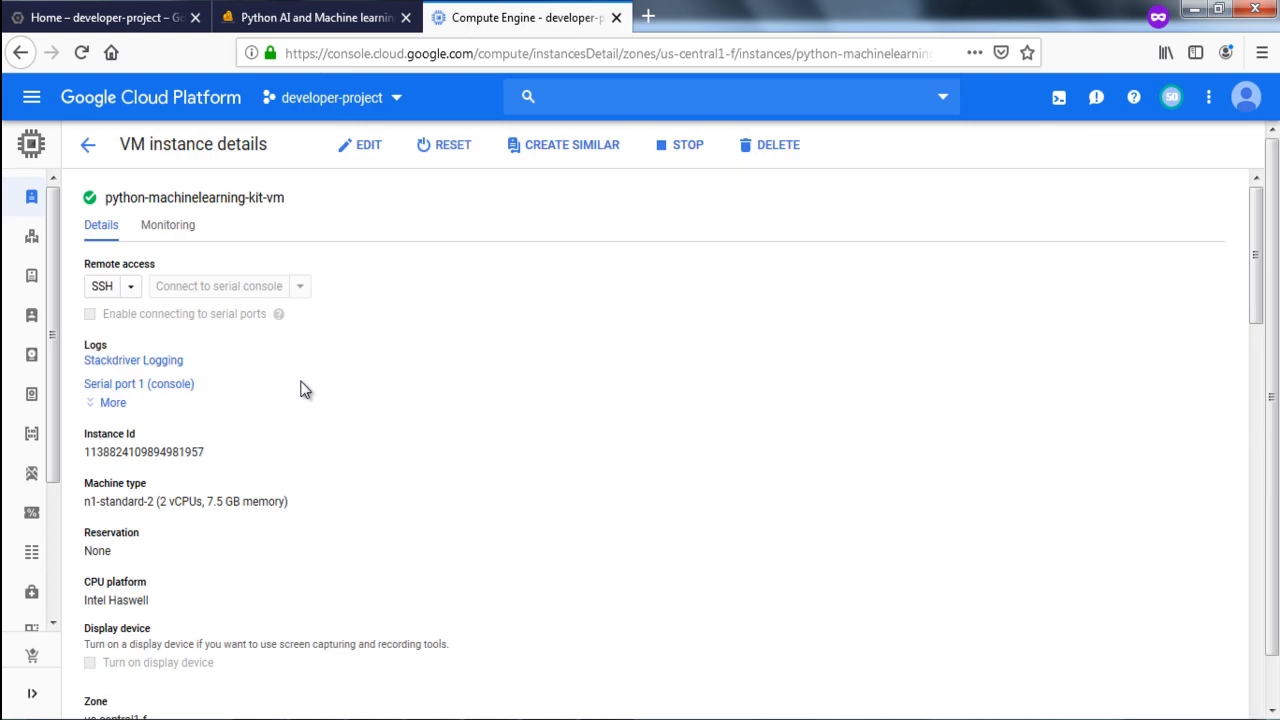
Locate the VM's external IP under its network interfaces and return to the VM instances list
{"action": "left_click_drag", "start_coordinate": [1268, 250], "coordinate": [1268, 357]}
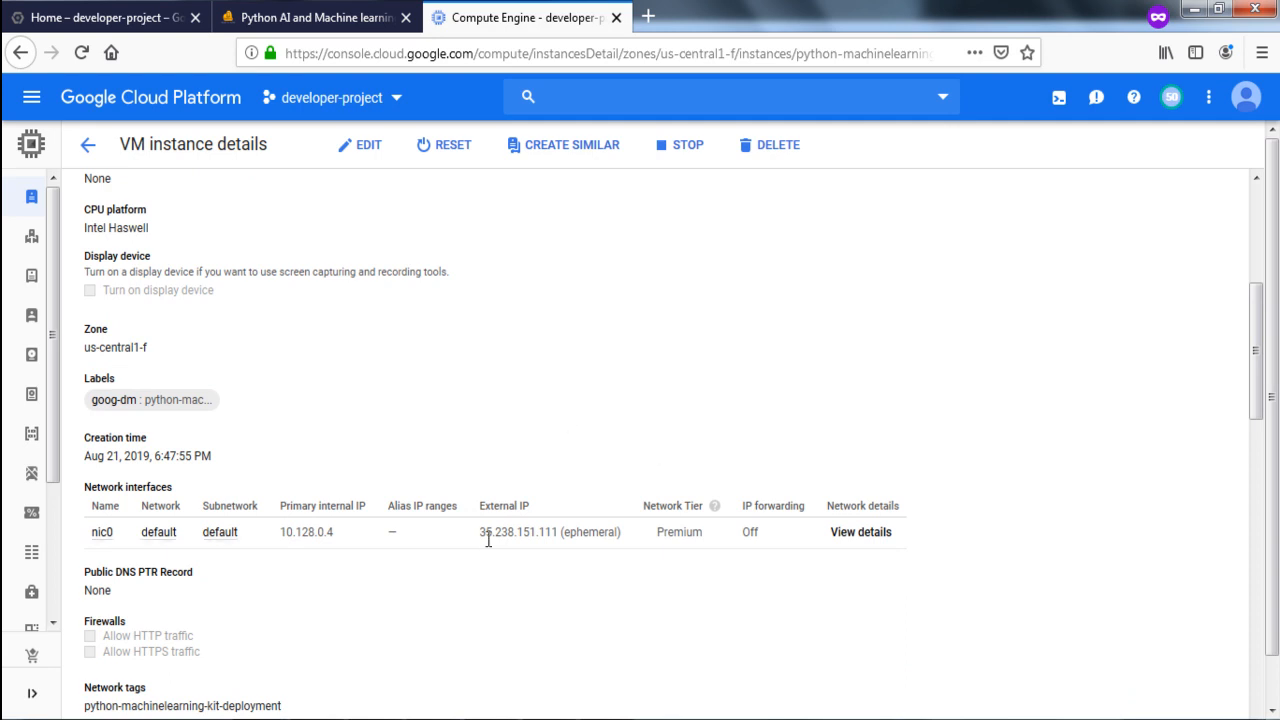
{"action": "left_click_drag", "start_coordinate": [481, 532], "coordinate": [560, 530]}
{"action": "left_click", "coordinate": [88, 147]}
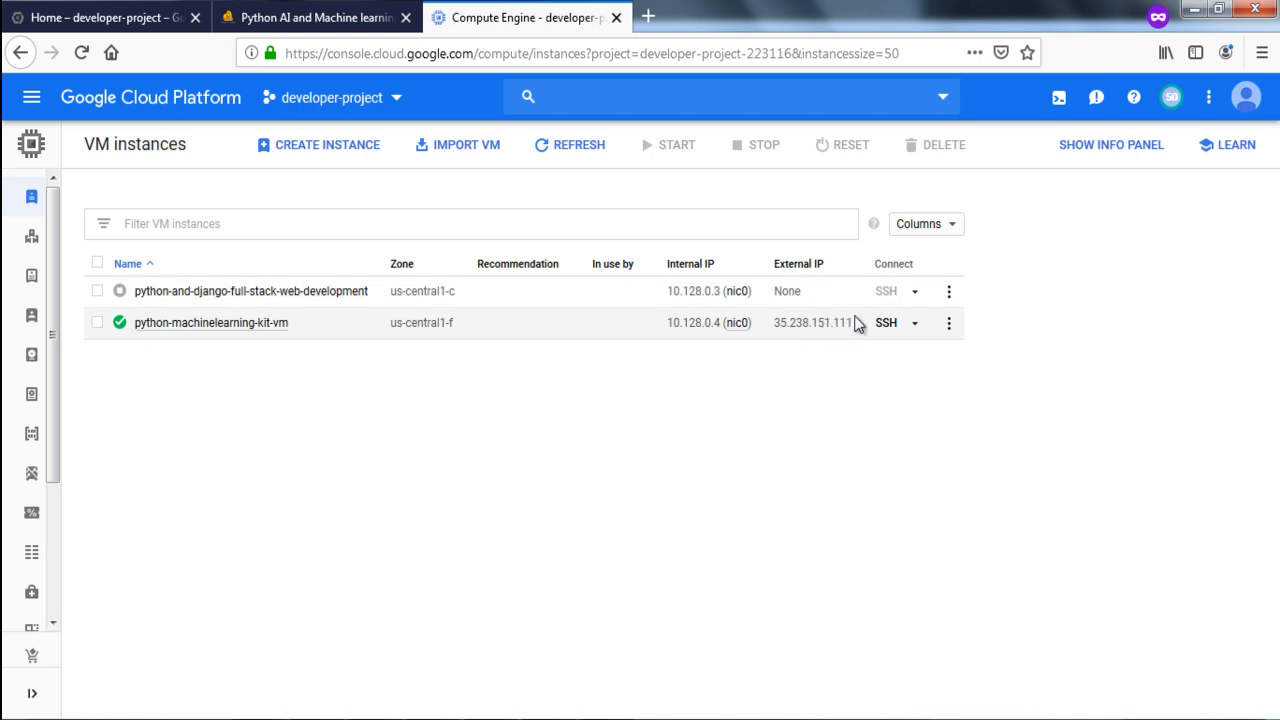
Select the external IP of python-machinelearning-kit-vm in the instances list and open Windows Remote Desktop Connection
{"action": "left_click_drag", "start_coordinate": [853, 327], "coordinate": [774, 334]}
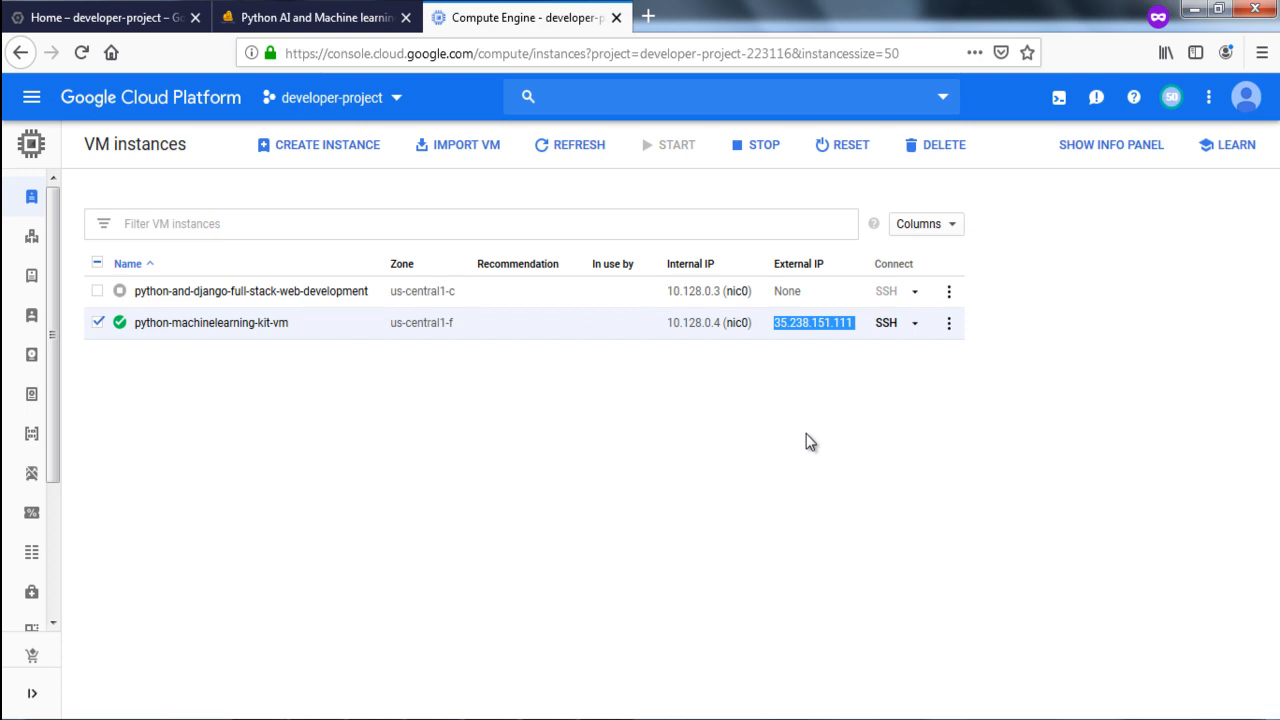
{"action": "key", "text": "super"}
{"action": "type", "text": "re"}
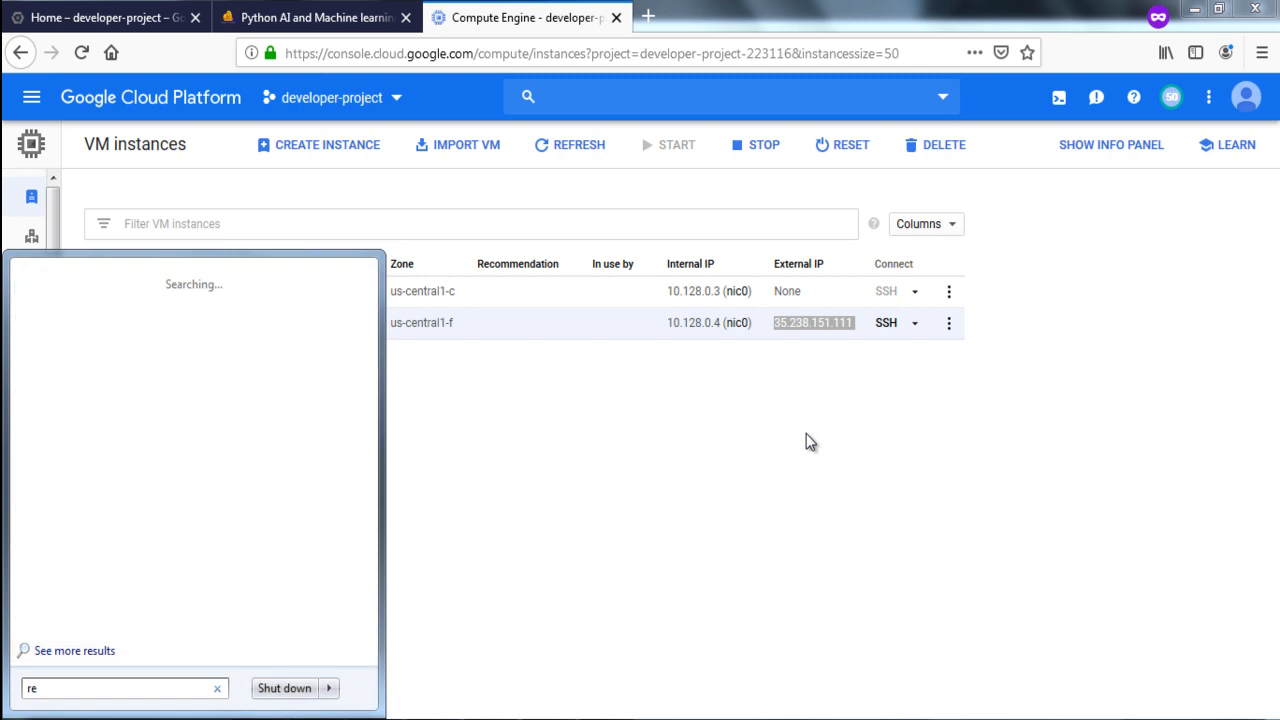
{"action": "type", "text": "mote"}
{"action": "left_click", "coordinate": [92, 304]}
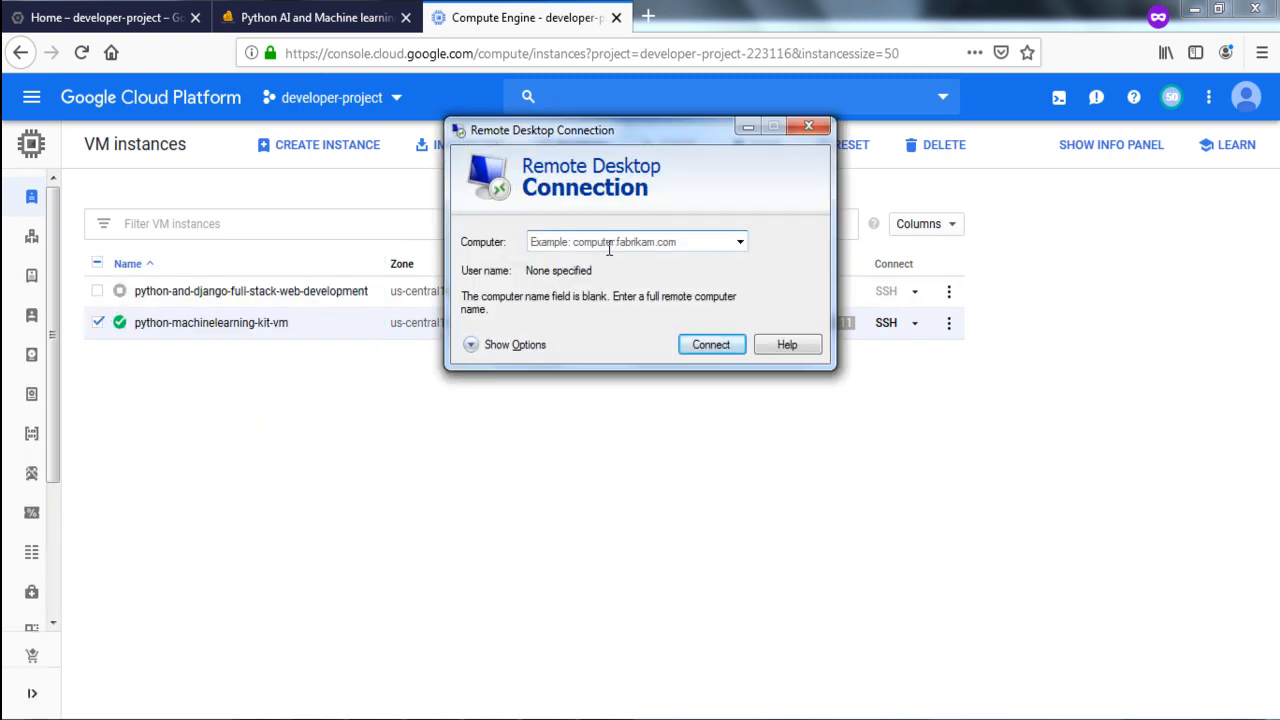
Try to copy the VM's external IP again and paste it as the remote computer name
{"action": "left_click", "coordinate": [706, 244]}
{"action": "left_click", "coordinate": [908, 525]}
{"action": "left_click_drag", "start_coordinate": [857, 322], "coordinate": [777, 337]}
{"action": "key", "text": "alt+Tab"}
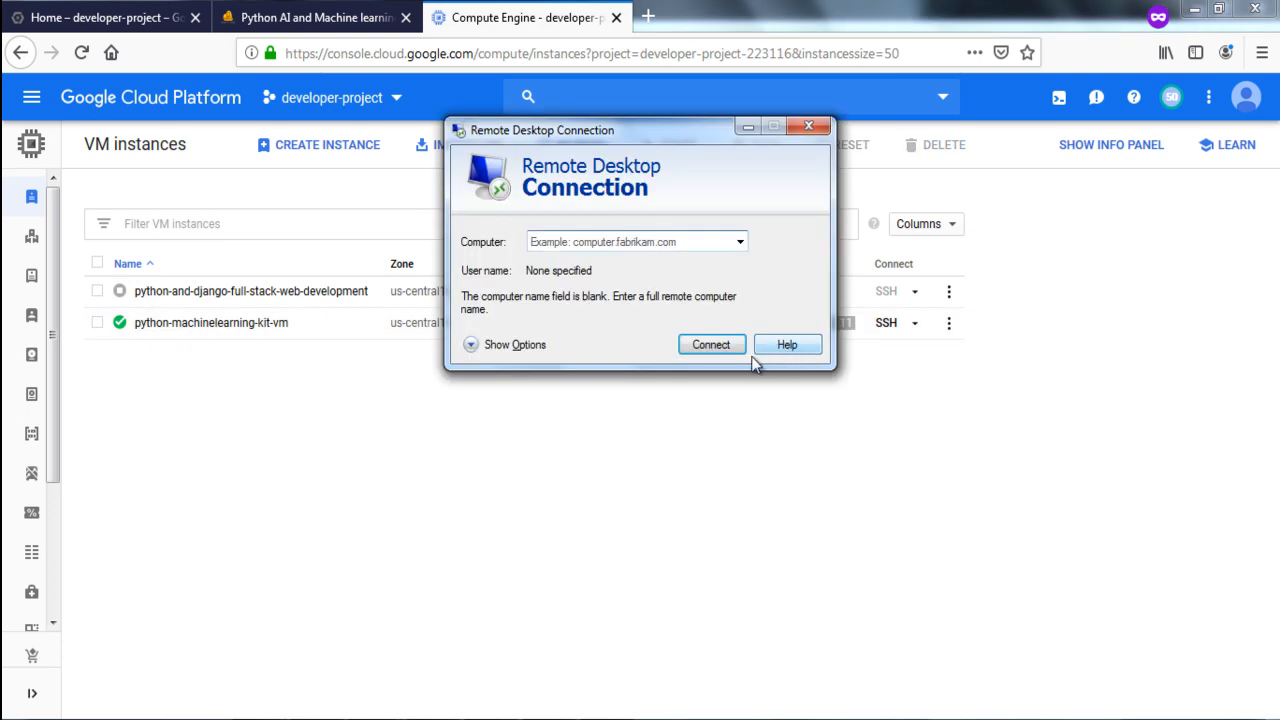
{"action": "left_click", "coordinate": [700, 243]}
{"action": "right_click", "coordinate": [698, 238]}
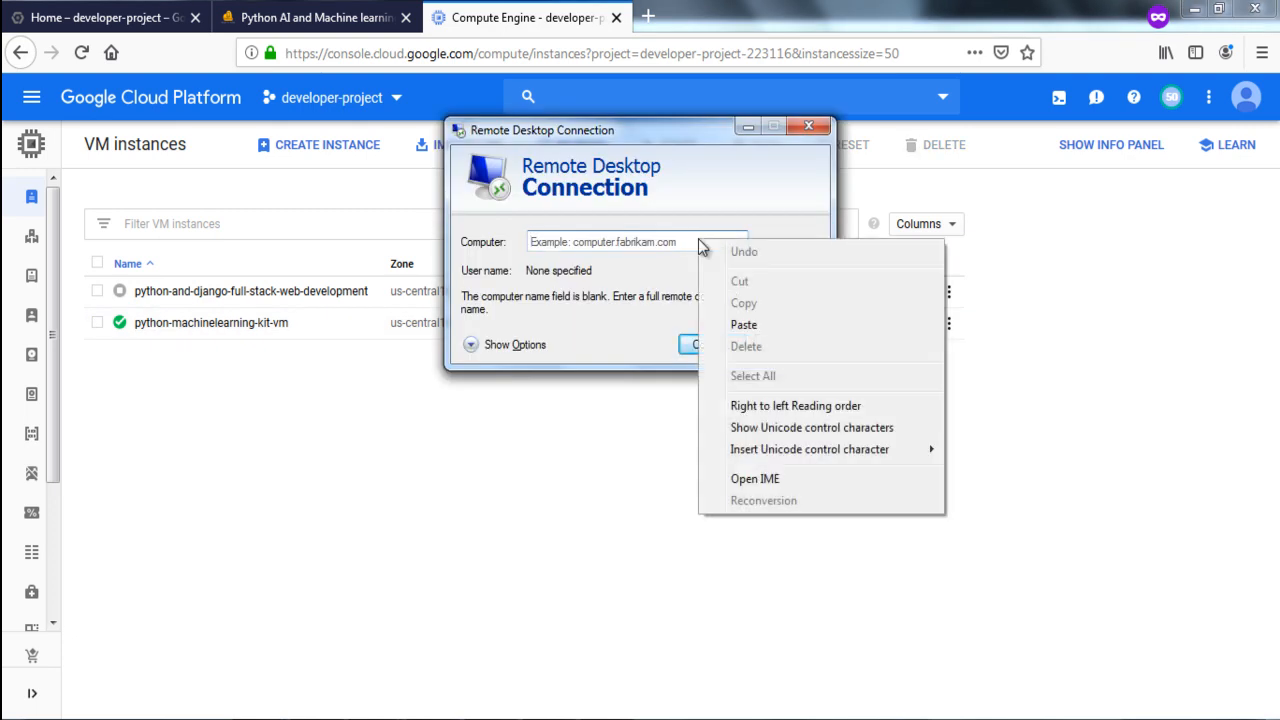
{"action": "left_click", "coordinate": [749, 326]}
Move the remote desktop dialog clear of the instances list, set the computer to 35.238.151.111, and start the connection
{"action": "left_click_drag", "start_coordinate": [694, 128], "coordinate": [922, 391]}
{"action": "left_click", "coordinate": [893, 501]}
{"action": "type", "text": "35"}
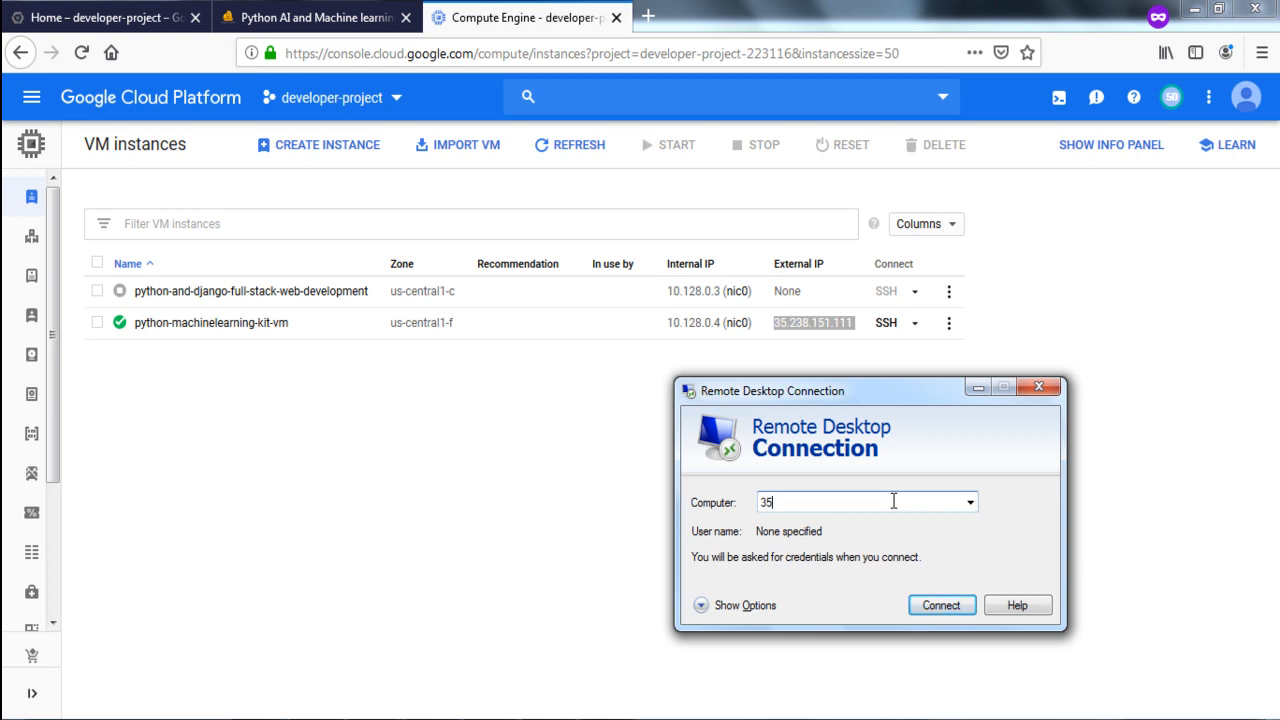
{"action": "type", "text": ".238.151.111"}
{"action": "left_click", "coordinate": [950, 610]}
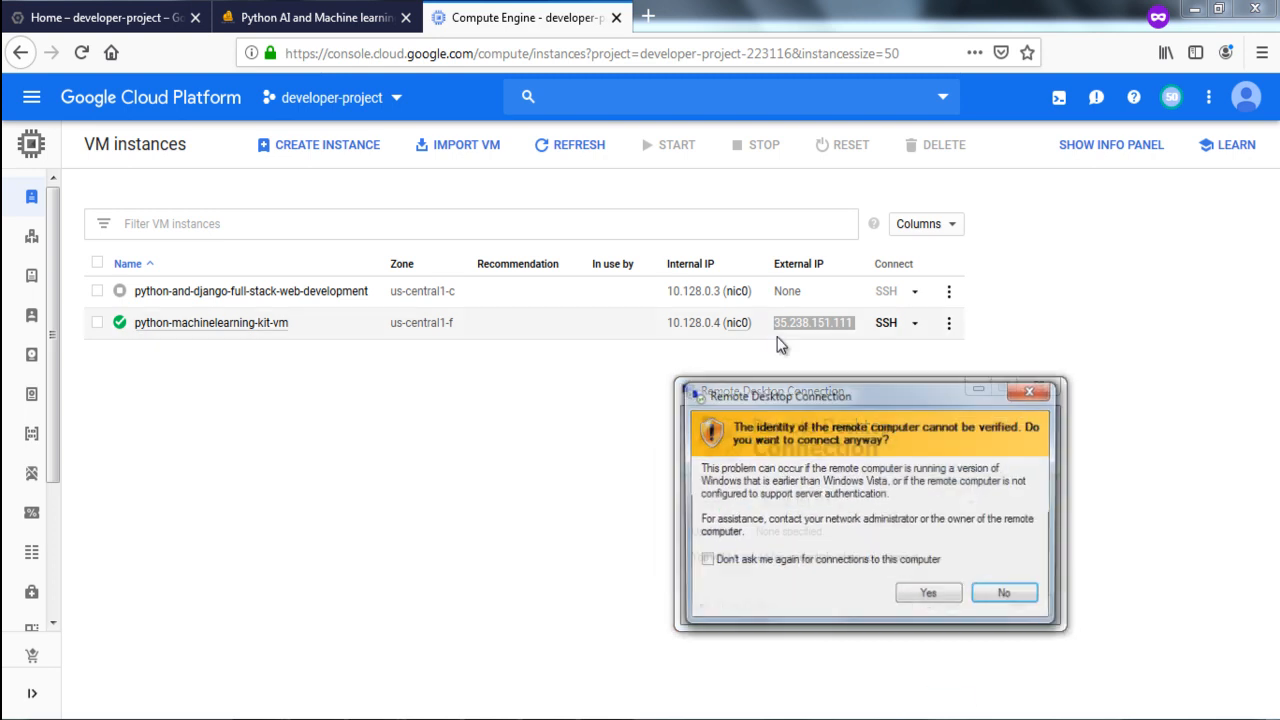
Accept the unverified remote computer without being asked again, and log in to xrdp as ubuntu with the account password
{"action": "left_click", "coordinate": [823, 562]}
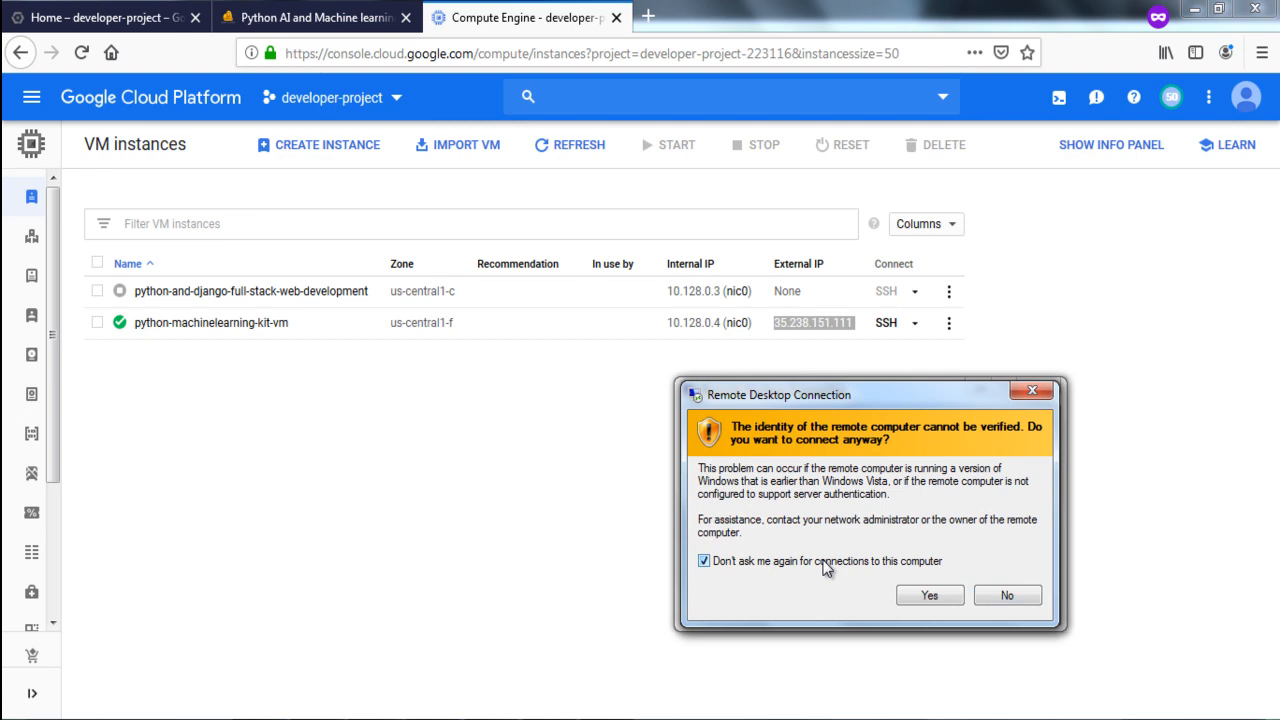
{"action": "left_click", "coordinate": [929, 596]}
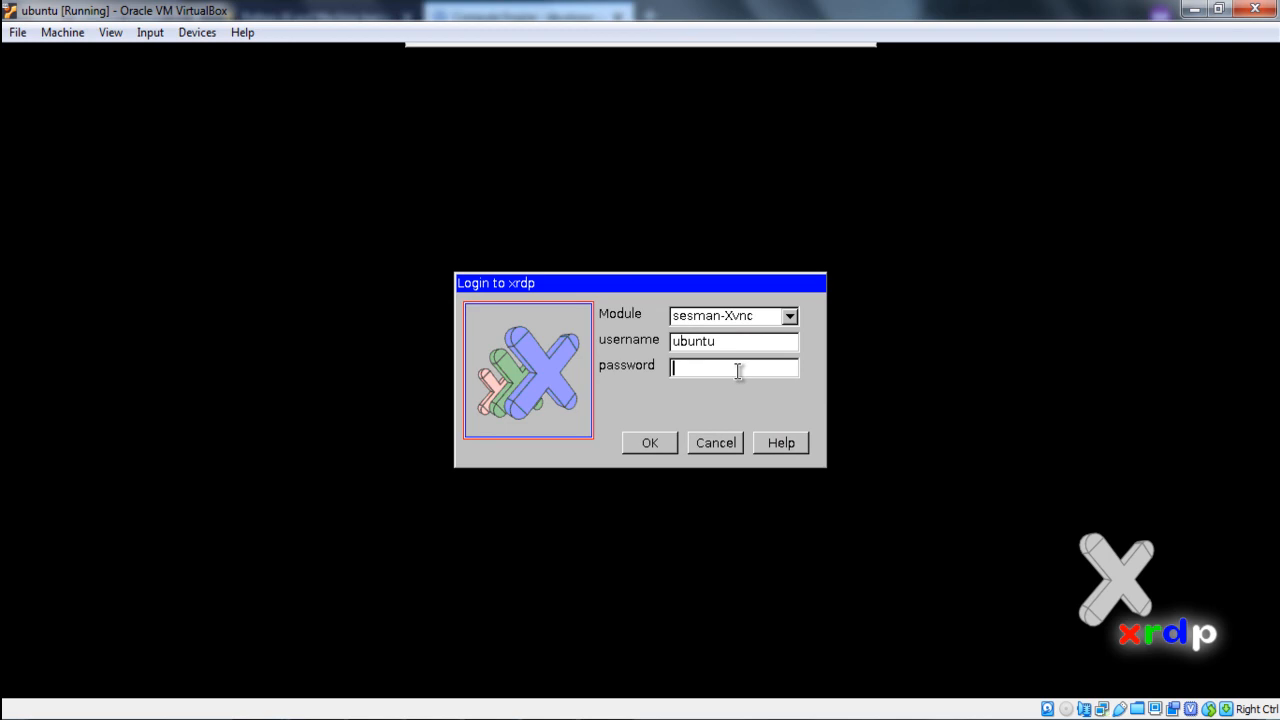
{"action": "type", "text": "*********"}
{"action": "key", "text": "Return"}
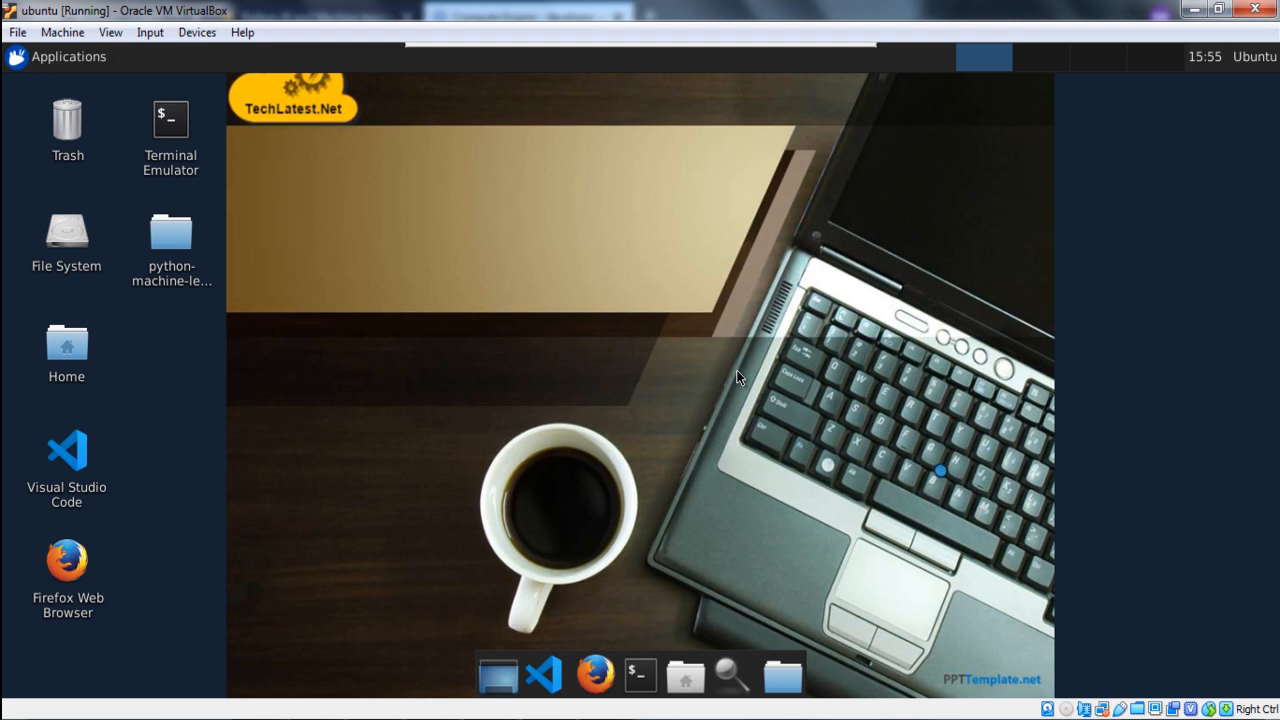
Switch back to the Compute Engine browser window, copy the VM's external IP, and open that address in a new tab
{"action": "left_click", "coordinate": [258, 718]}
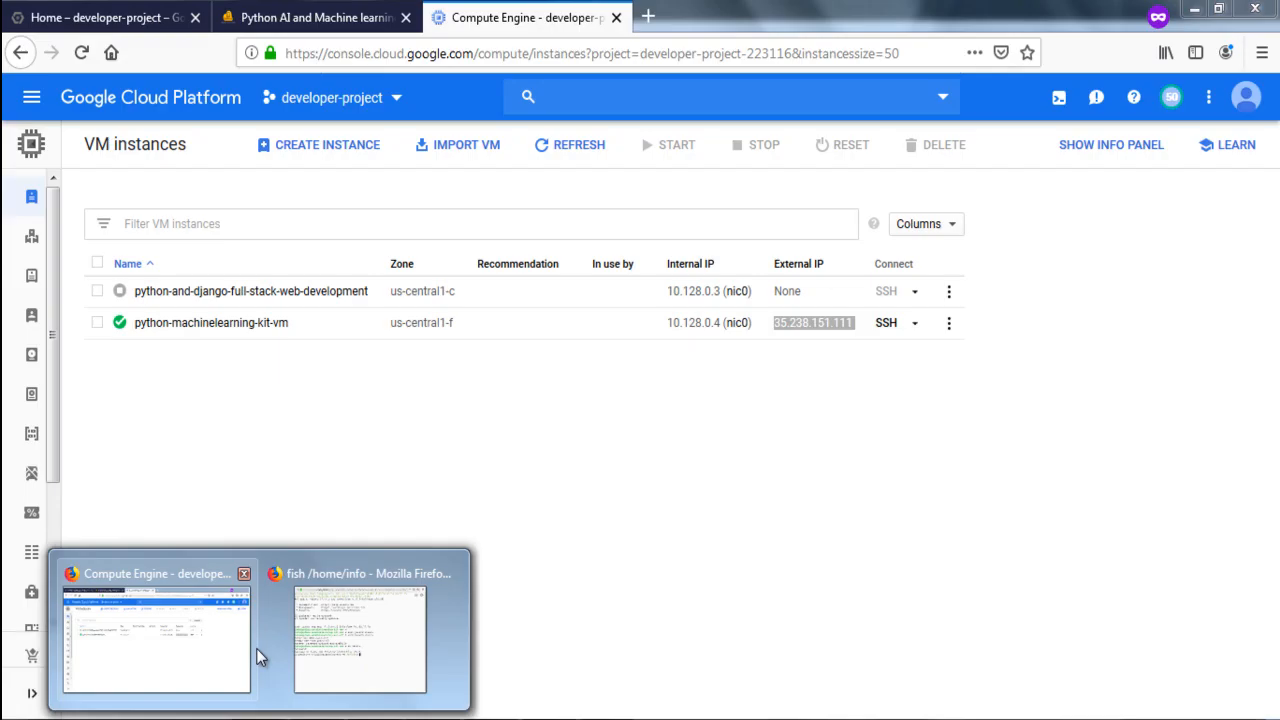
{"action": "left_click", "coordinate": [252, 648]}
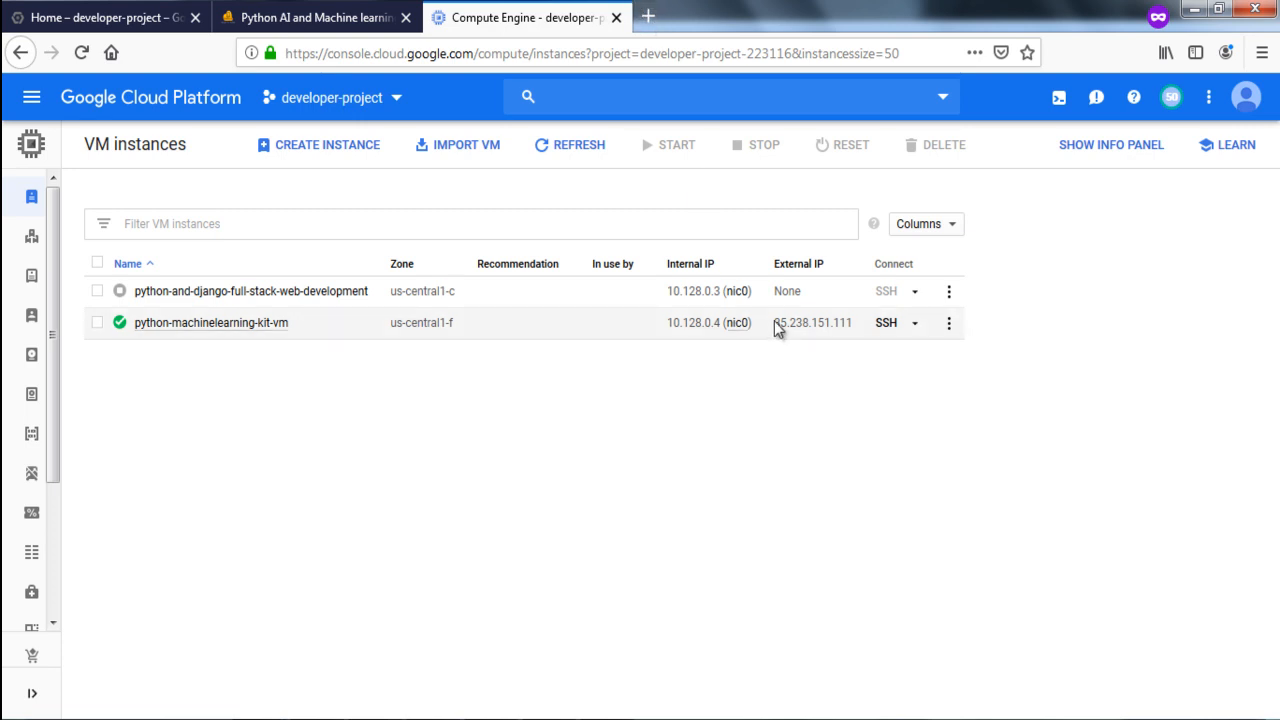
{"action": "left_click_drag", "start_coordinate": [774, 321], "coordinate": [849, 320]}
{"action": "key", "text": "ctrl+c"}
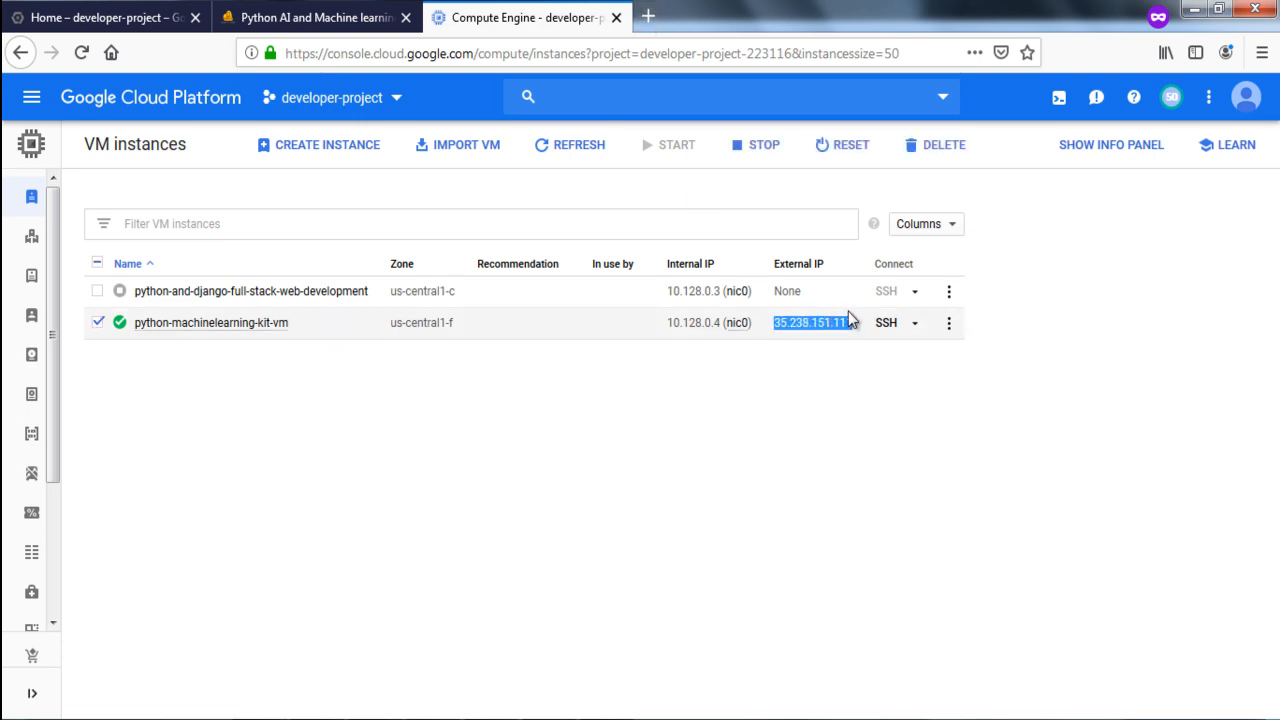
{"action": "left_click", "coordinate": [648, 16]}
{"action": "key", "text": "ctrl+v"}
{"action": "key", "text": "Return"}
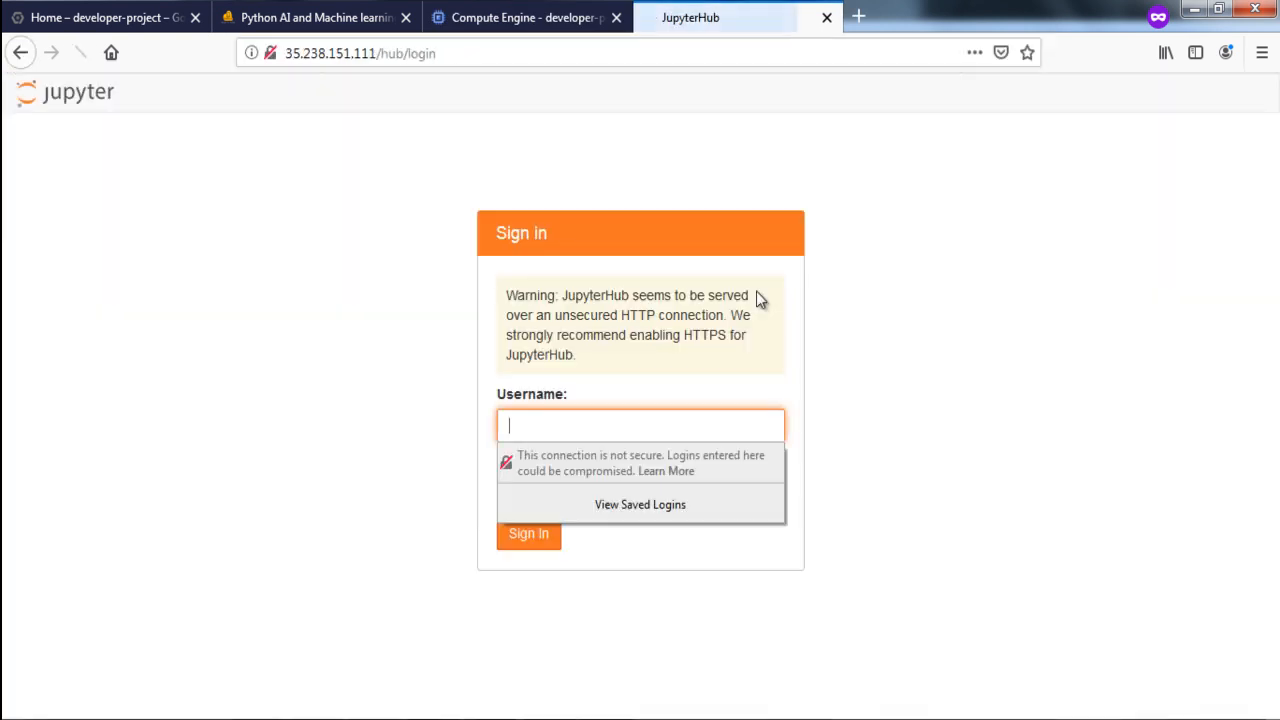
Sign in to JupyterHub with the username ubuntu and the account password
{"action": "left_click", "coordinate": [972, 346]}
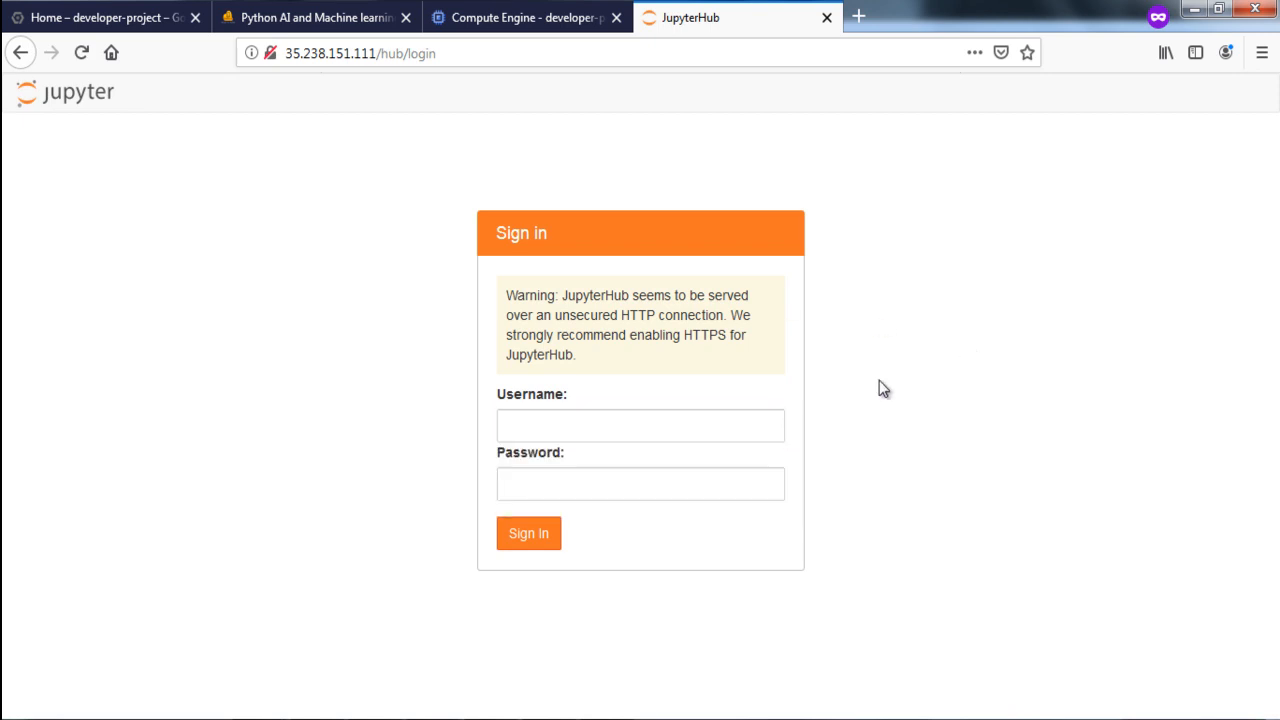
{"action": "left_click", "coordinate": [783, 426]}
{"action": "type", "text": "ubuntu"}
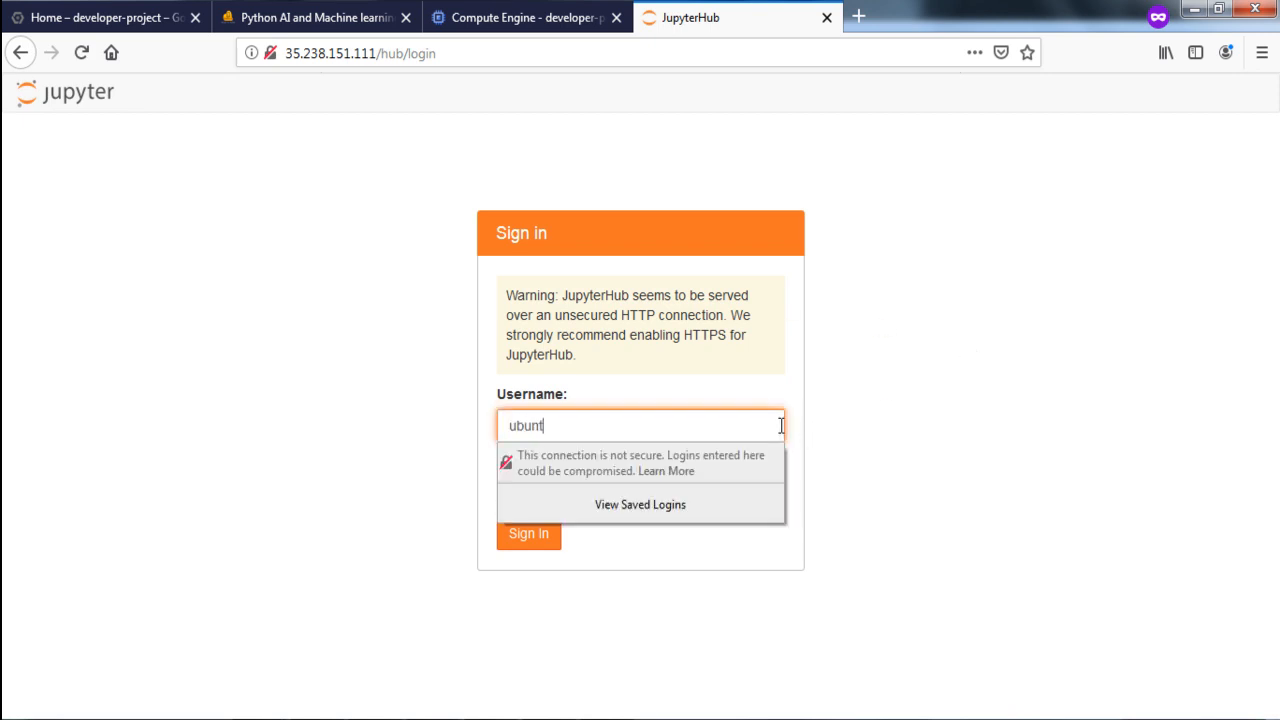
{"action": "key", "text": "Tab"}
{"action": "type", "text": "********"}
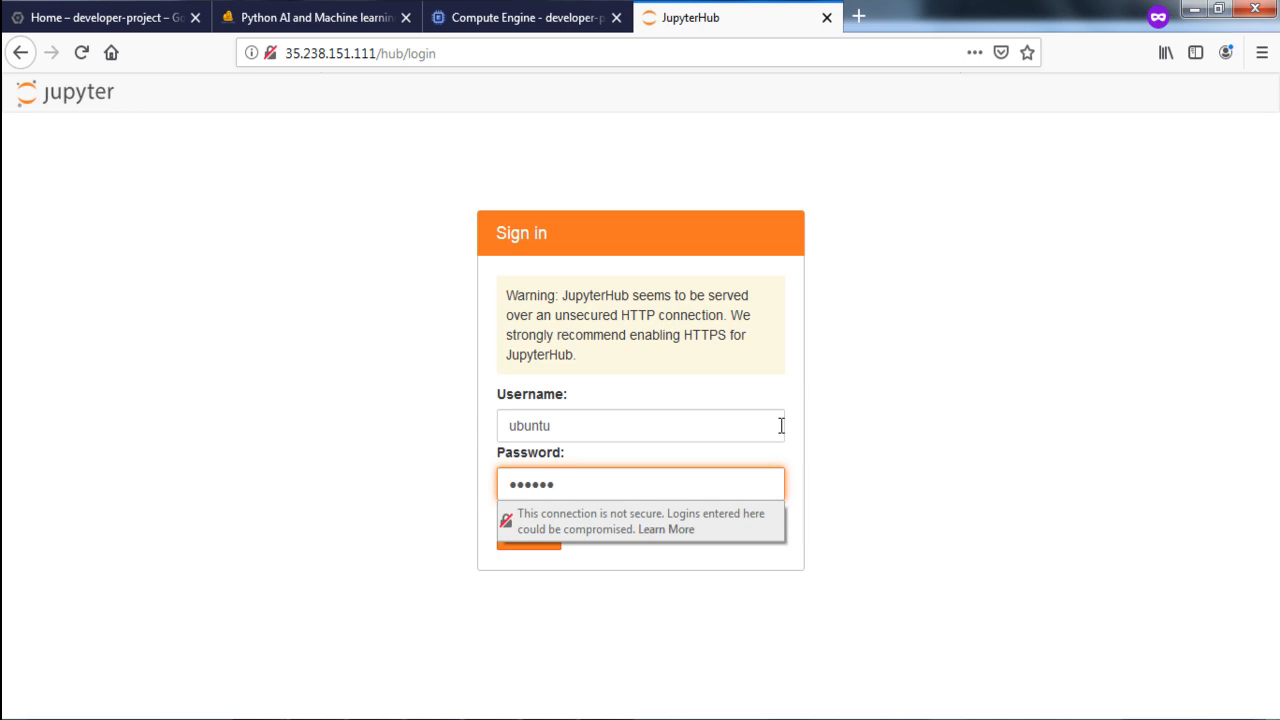
{"action": "key", "text": "Return"}
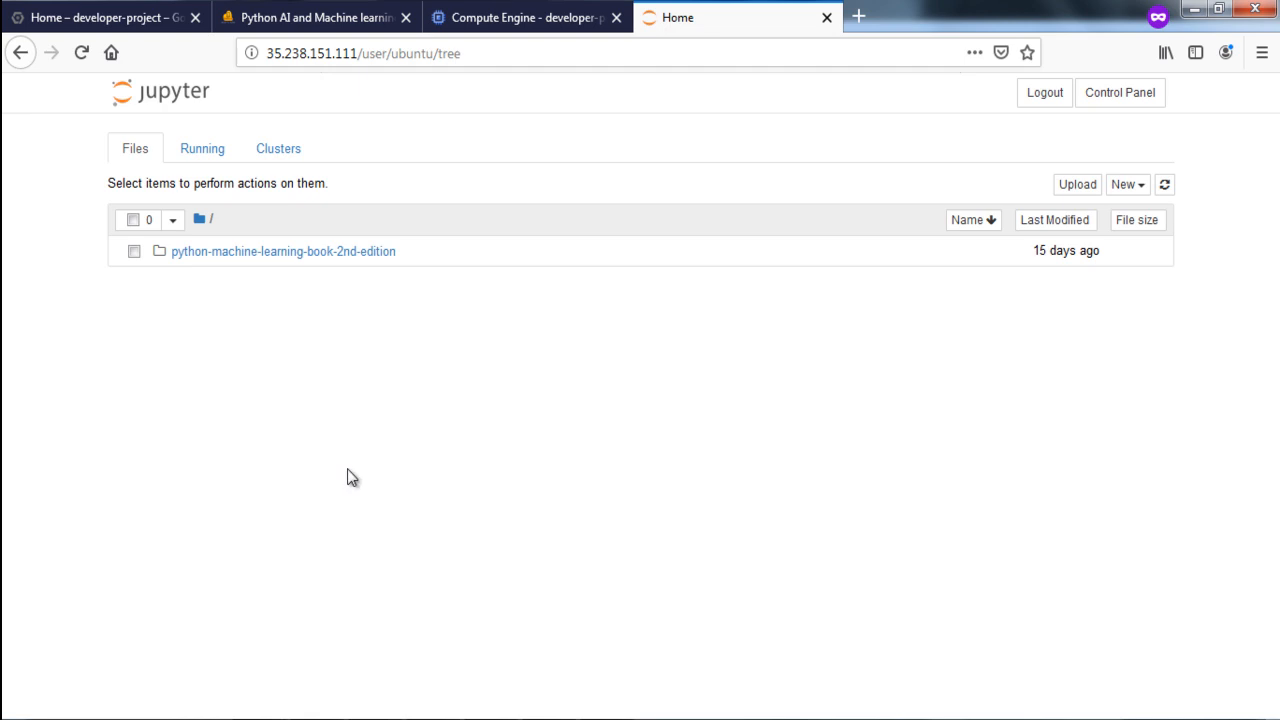
Open the code folder inside python-machine-learning-book-2nd-edition and look over its chapter folders
{"action": "left_click", "coordinate": [335, 262]}
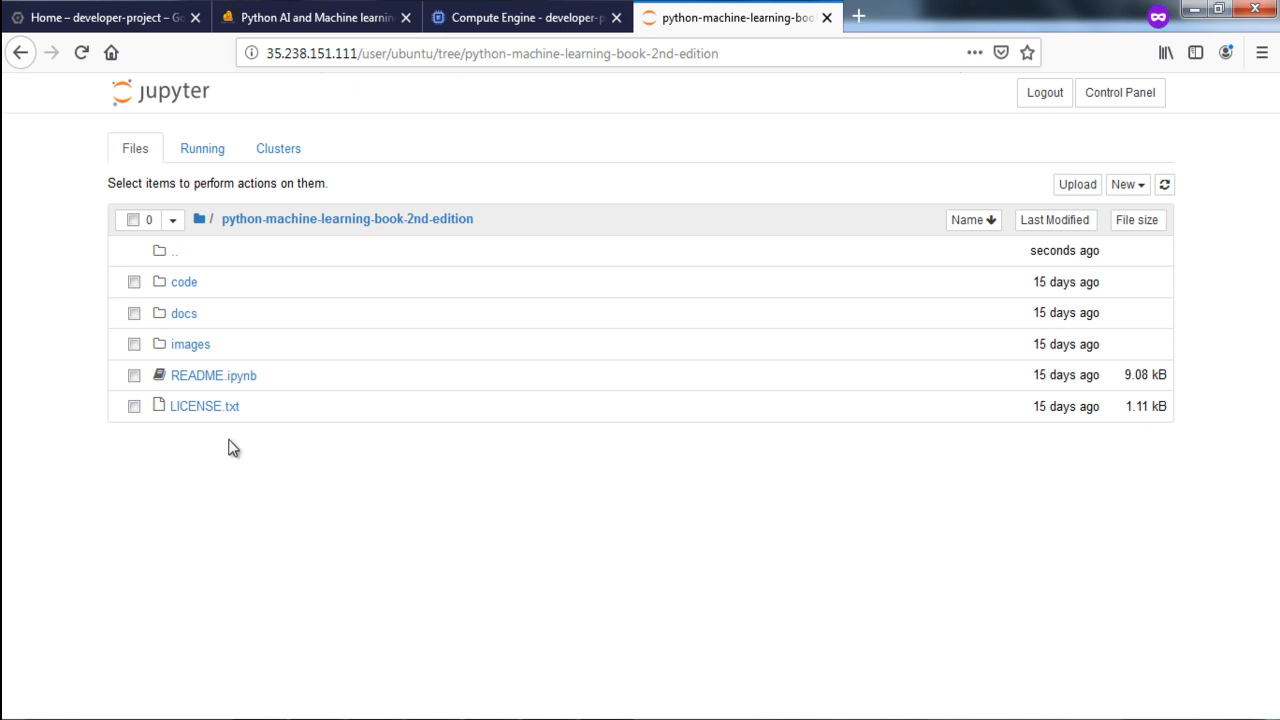
{"action": "left_click", "coordinate": [188, 287]}
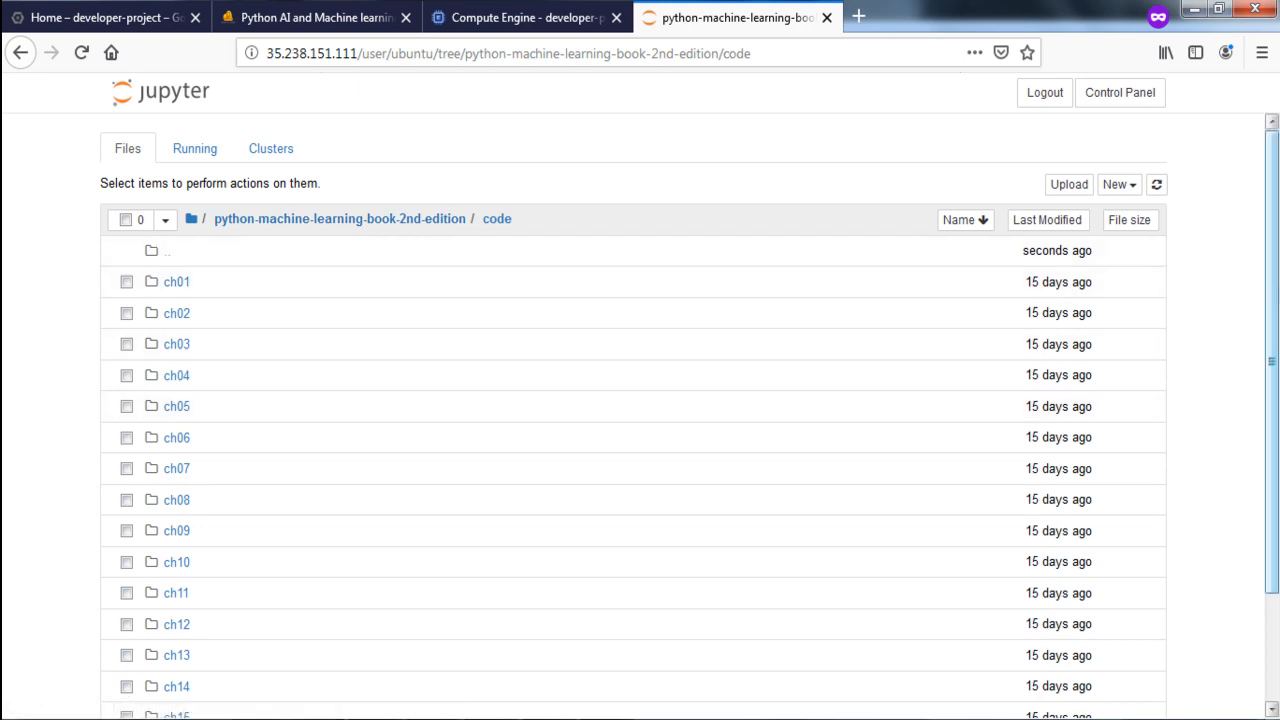
{"action": "mouse_move", "coordinate": [1275, 292]}
{"action": "left_mouse_down"}
{"action": "mouse_move", "coordinate": [1275, 455]}
{"action": "mouse_move", "coordinate": [1277, 305]}
{"action": "left_mouse_up"}
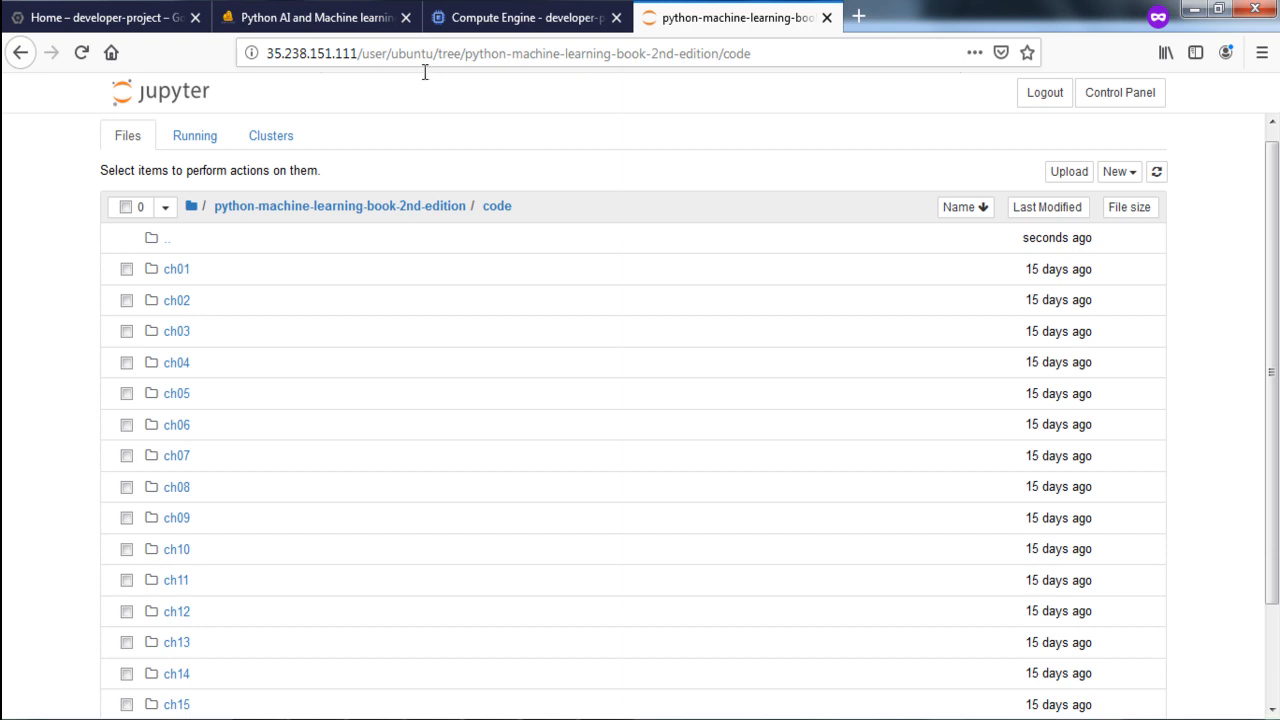
Return to the TechLatest website, go through its home page to the product list, and open the Python AI and Machine learning suit page
{"action": "left_click", "coordinate": [333, 17]}
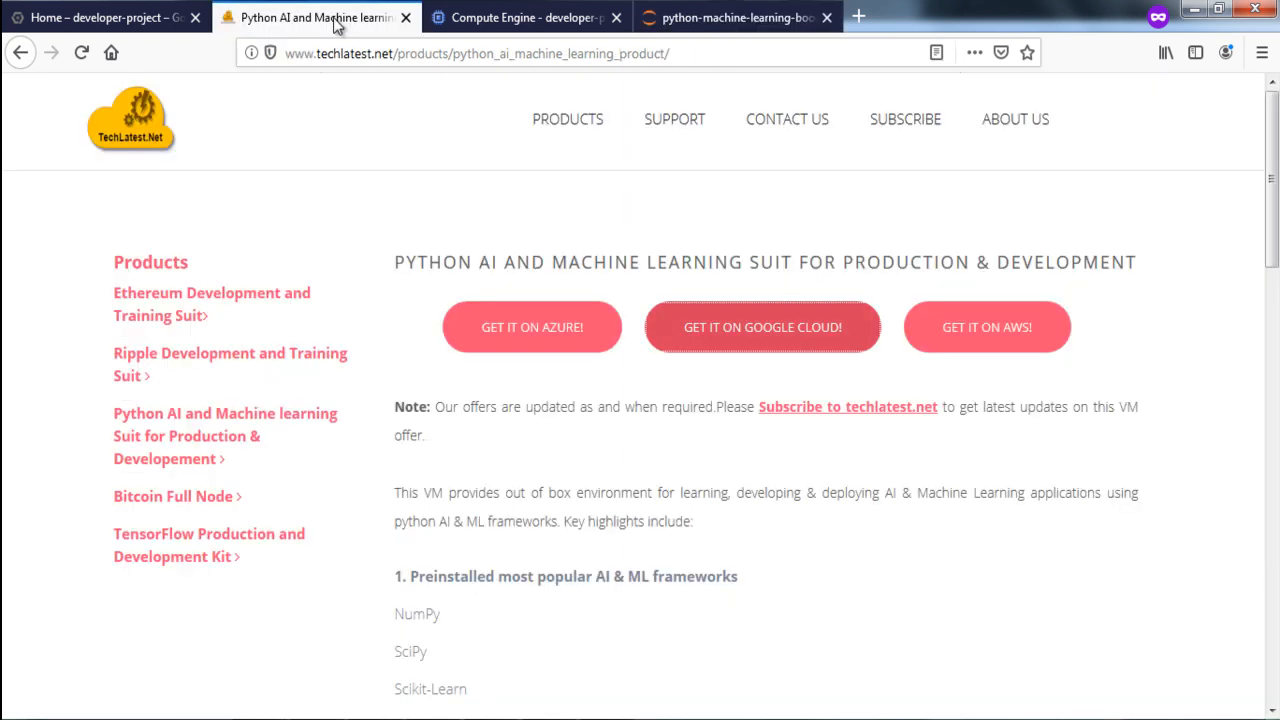
{"action": "left_click", "coordinate": [160, 136]}
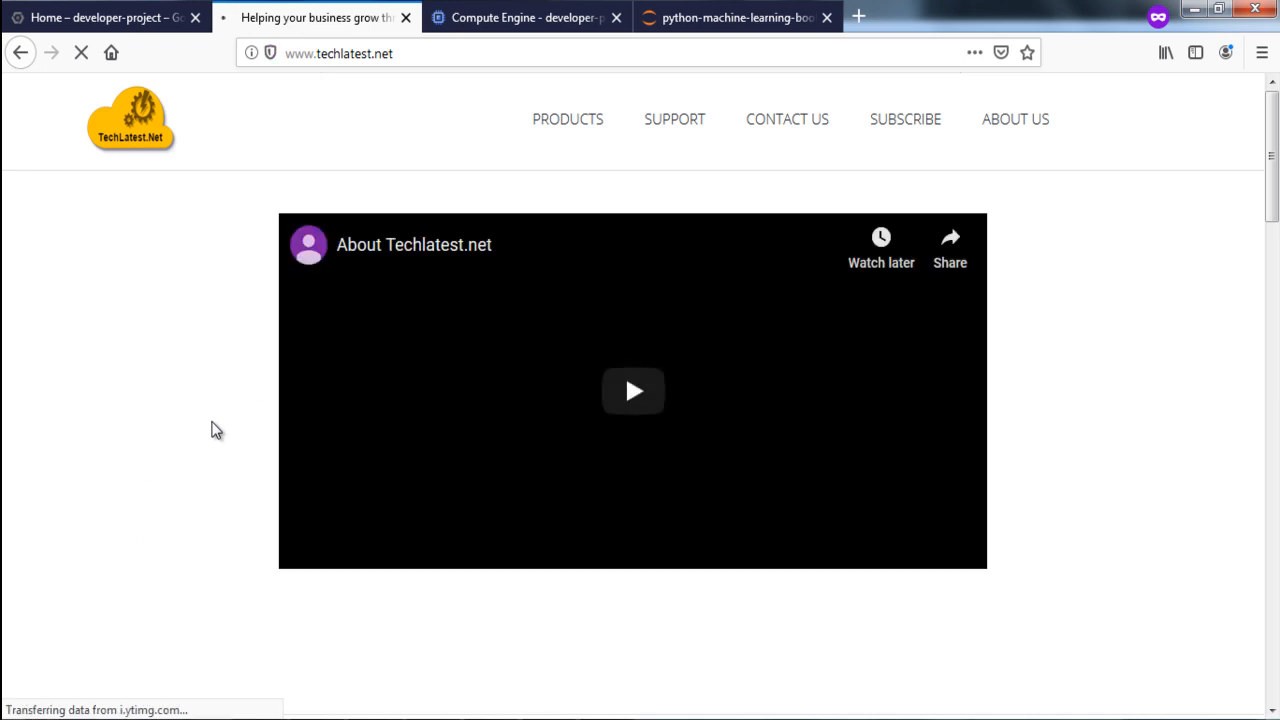
{"action": "left_click", "coordinate": [586, 128]}
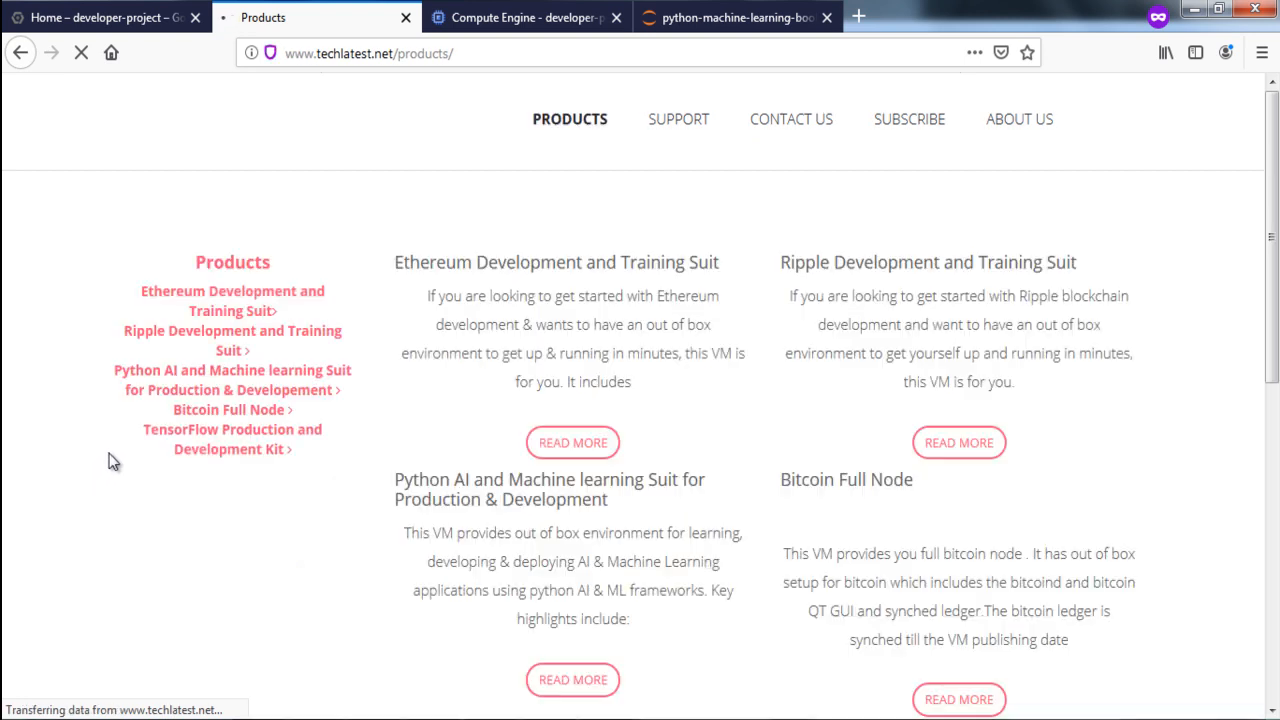
{"action": "left_click", "coordinate": [184, 436]}
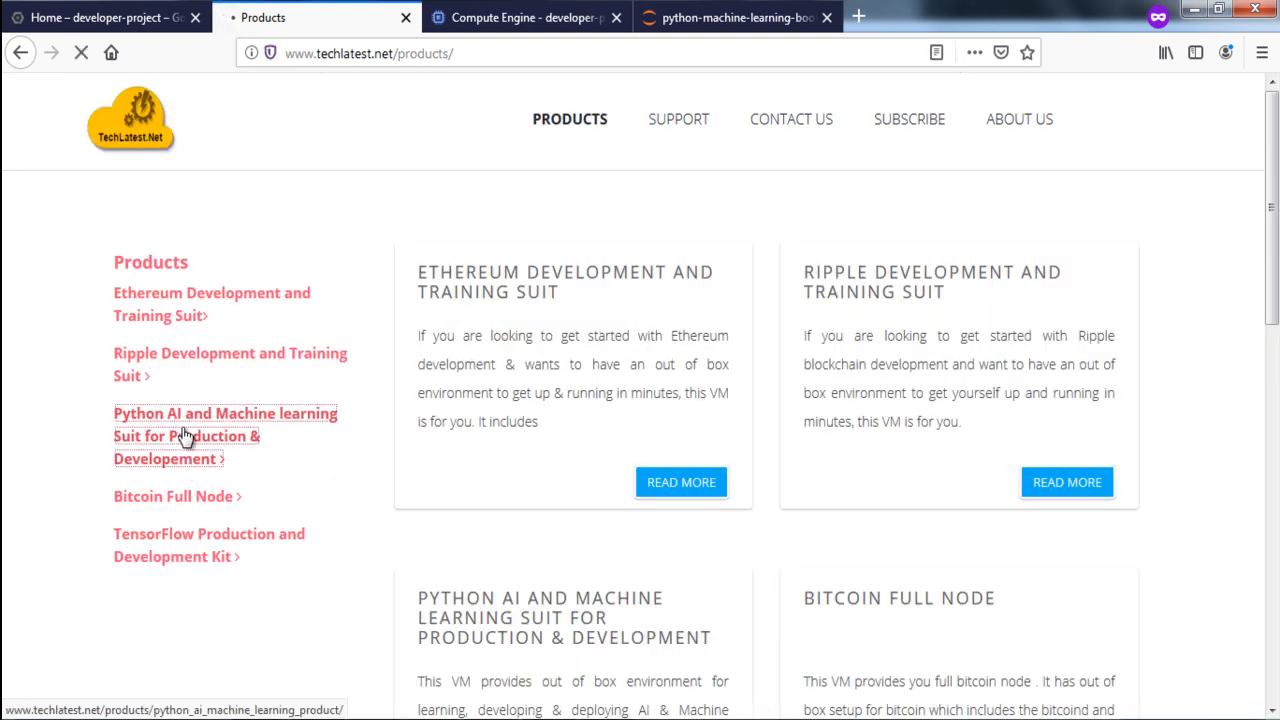